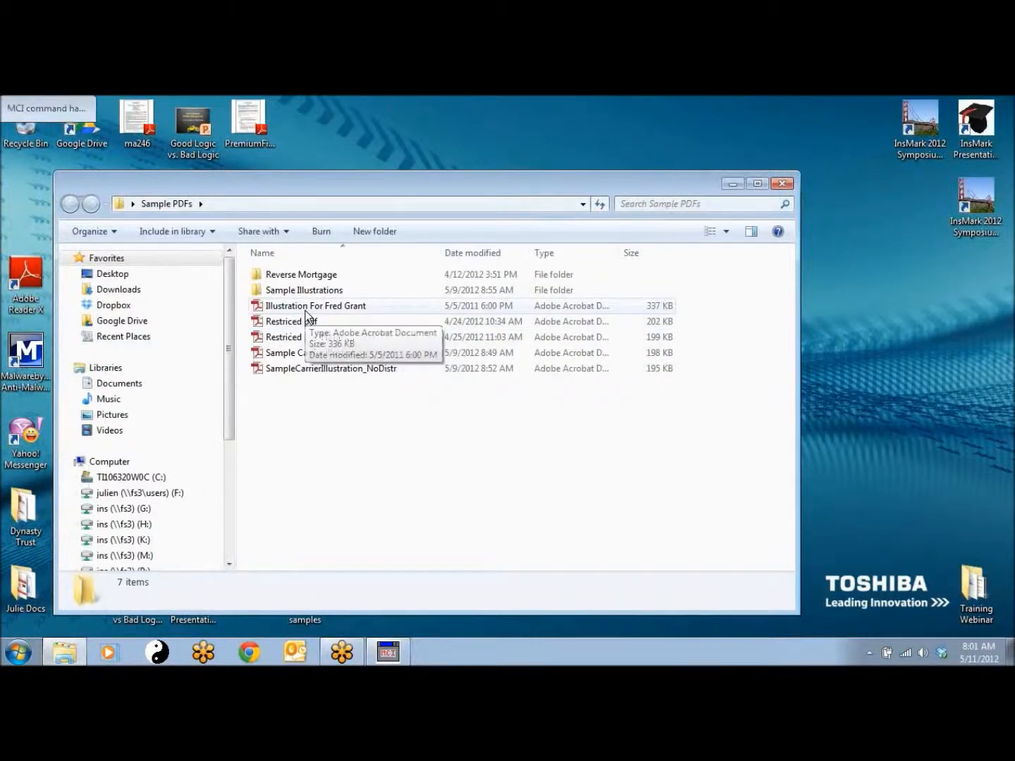
- Open the client's carrier illustration PDF from the Sample PDFs folder in Adobe Reader
{"action": "double_click", "coordinate": [306, 308]}
- Scroll through the ledger's non-guaranteed values table, then minimize Adobe Reader
{"action": "scroll", "coordinate": [765, 405], "scroll_direction": "down", "scroll_amount": 5}
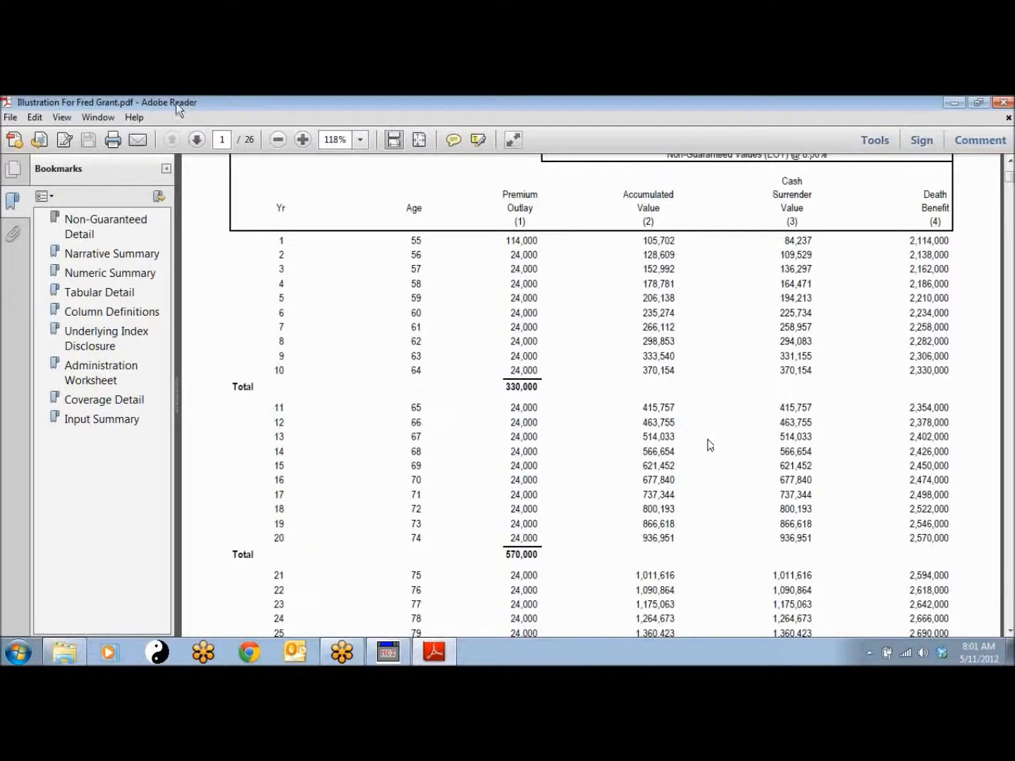
{"action": "left_click", "coordinate": [955, 104]}
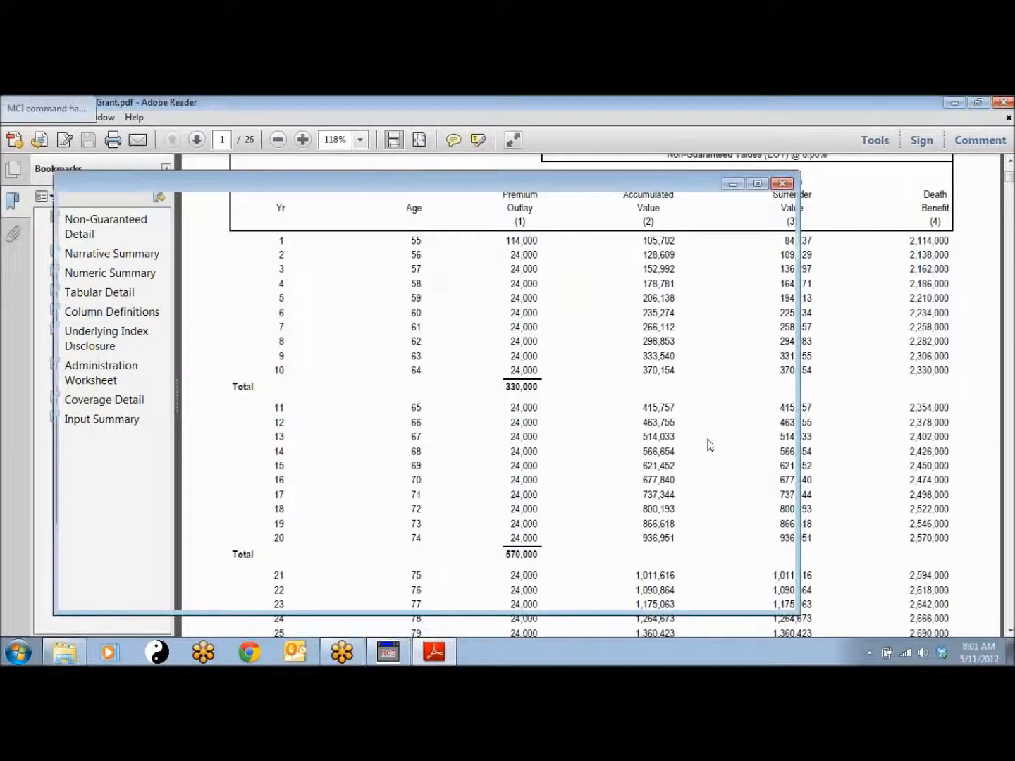
- Launch InsMark Illustration System 15.1 from the programs folder and choose Create new client workbook
{"action": "left_click", "coordinate": [782, 184]}
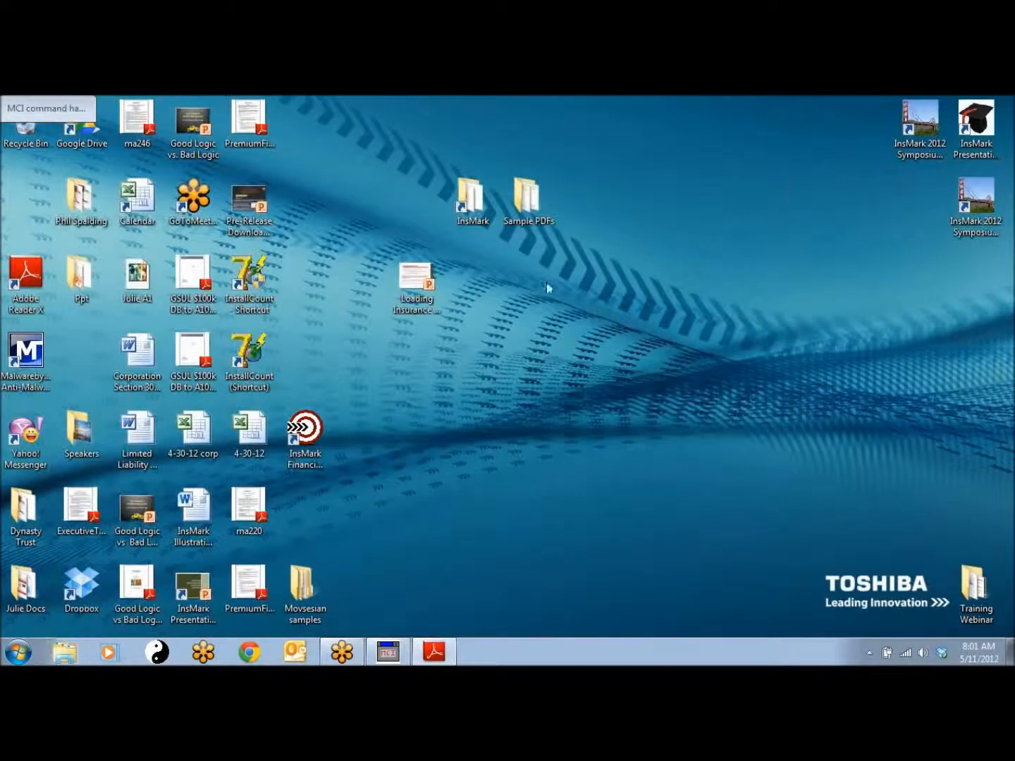
{"action": "double_click", "coordinate": [470, 206]}
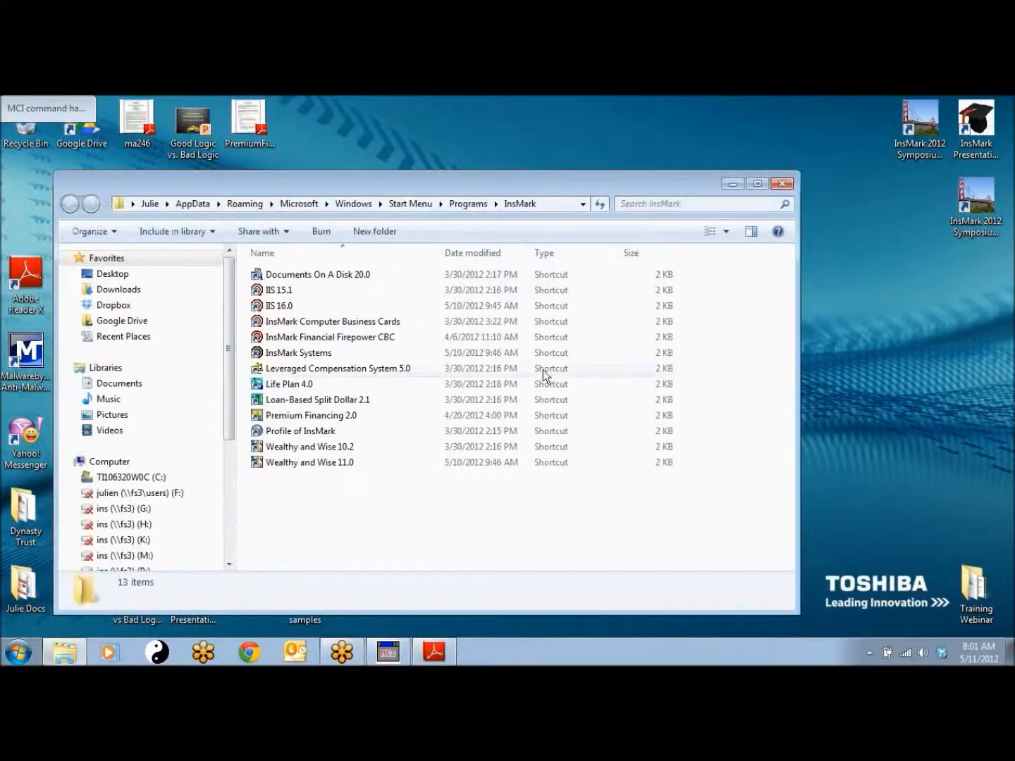
{"action": "double_click", "coordinate": [309, 292]}
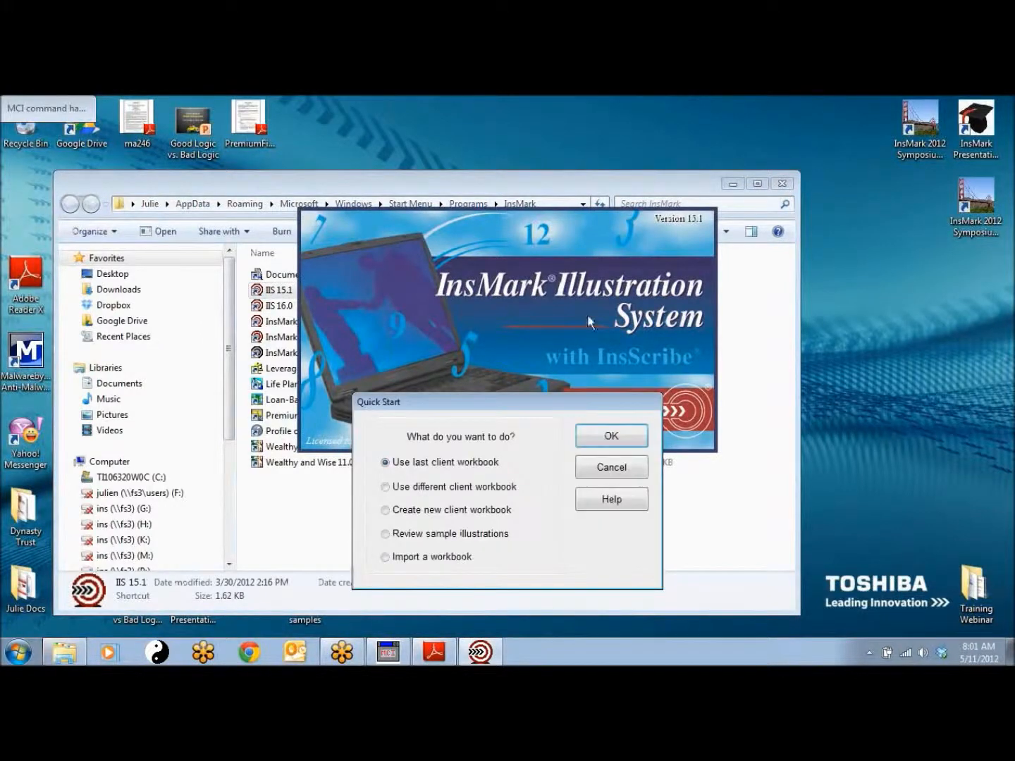
{"action": "left_click", "coordinate": [782, 184]}
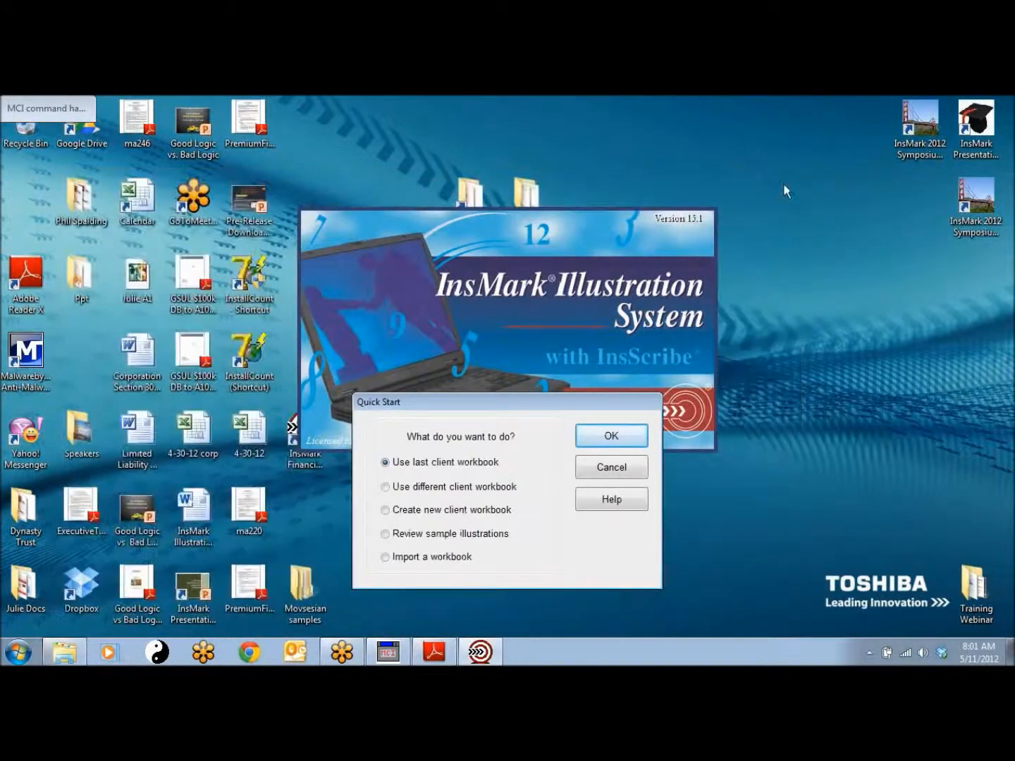
{"action": "left_click", "coordinate": [385, 511]}
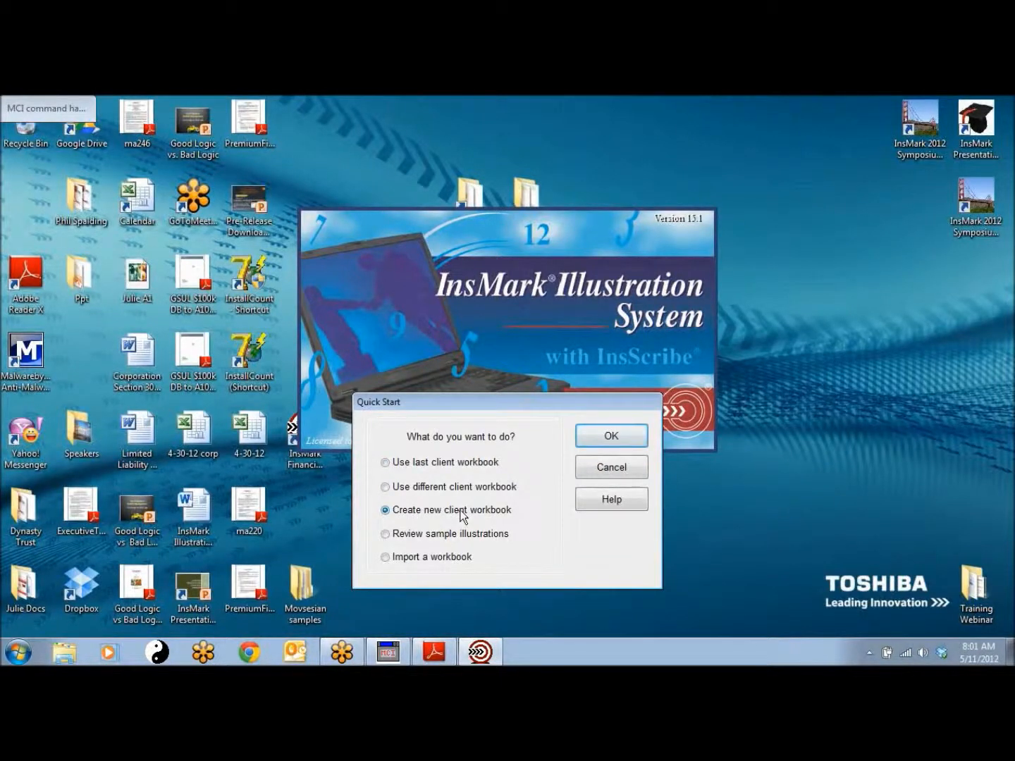
{"action": "left_click", "coordinate": [600, 438]}
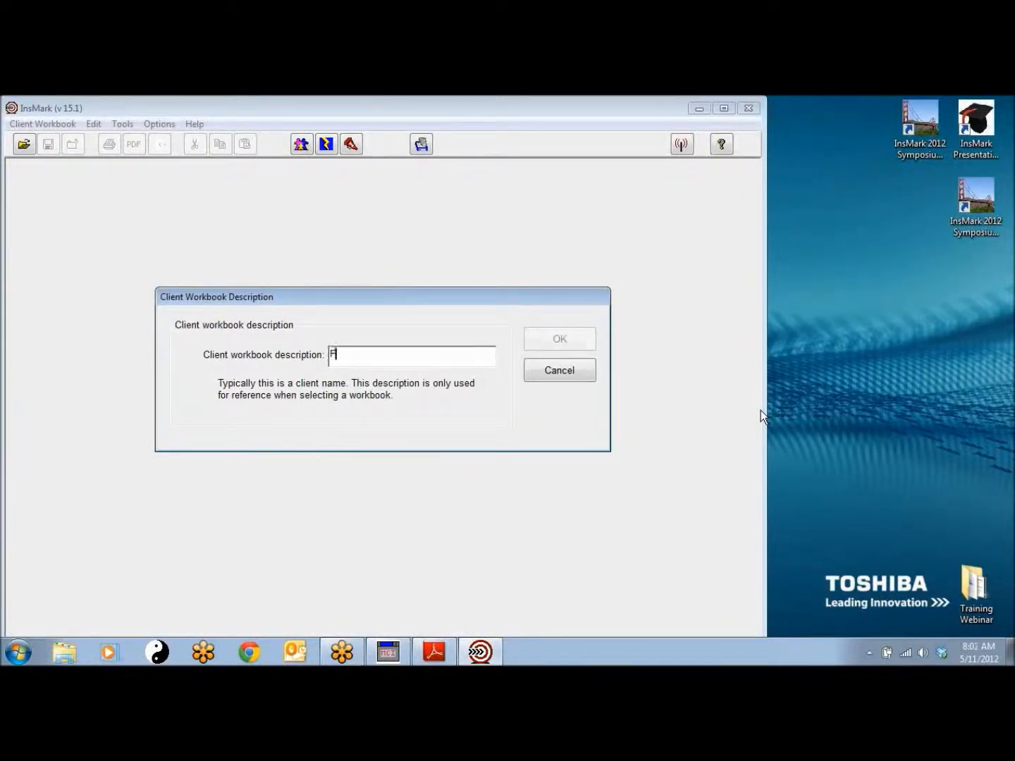
- Enter the client's name as the workbook description, correcting the first name after the duplicate-name warning
{"action": "type", "text": "red Gran"}
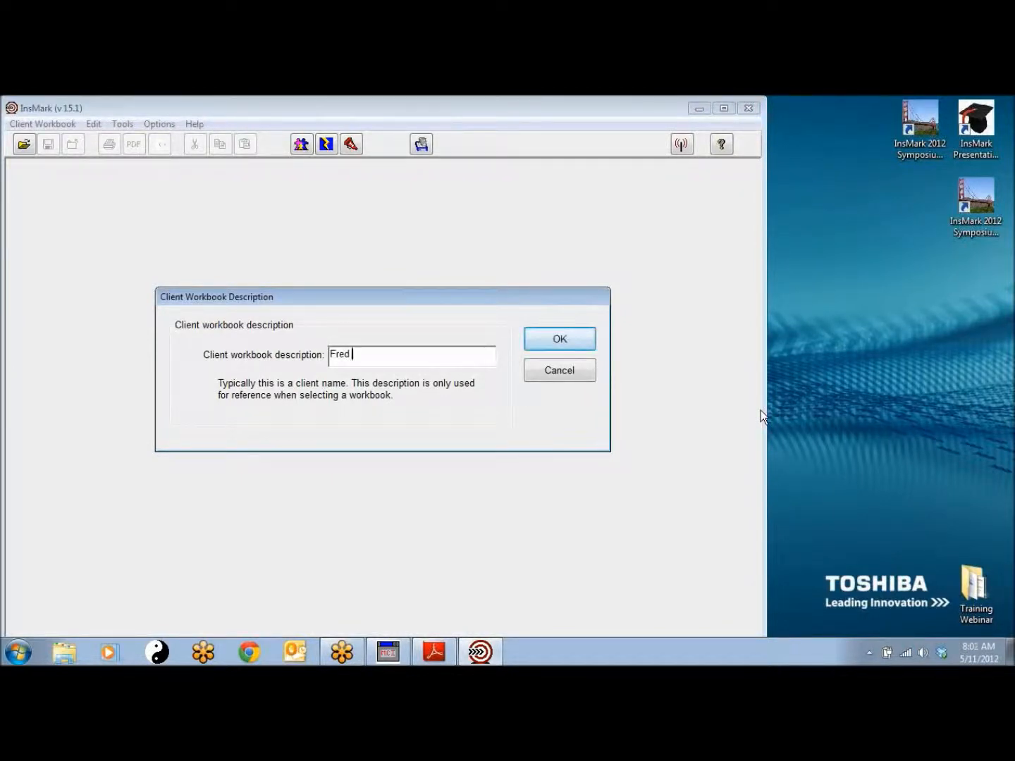
{"action": "type", "text": "t"}
{"action": "left_click", "coordinate": [541, 339]}
{"action": "left_click", "coordinate": [365, 408]}
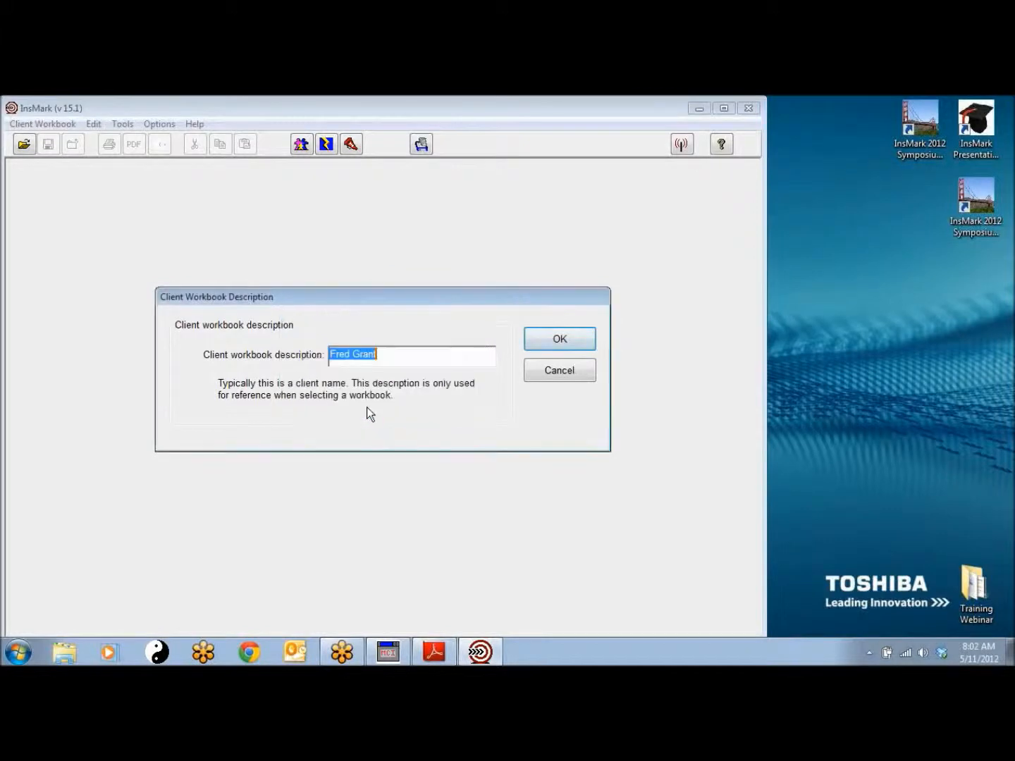
{"action": "left_click_drag", "start_coordinate": [388, 358], "coordinate": [330, 355]}
{"action": "left_click", "coordinate": [348, 352]}
{"action": "double_click", "coordinate": [348, 352]}
{"action": "type", "text": "Jim"}
- Confirm the workbook name and bring up the Source Data Storage list for the first proposal
{"action": "left_click", "coordinate": [562, 341]}
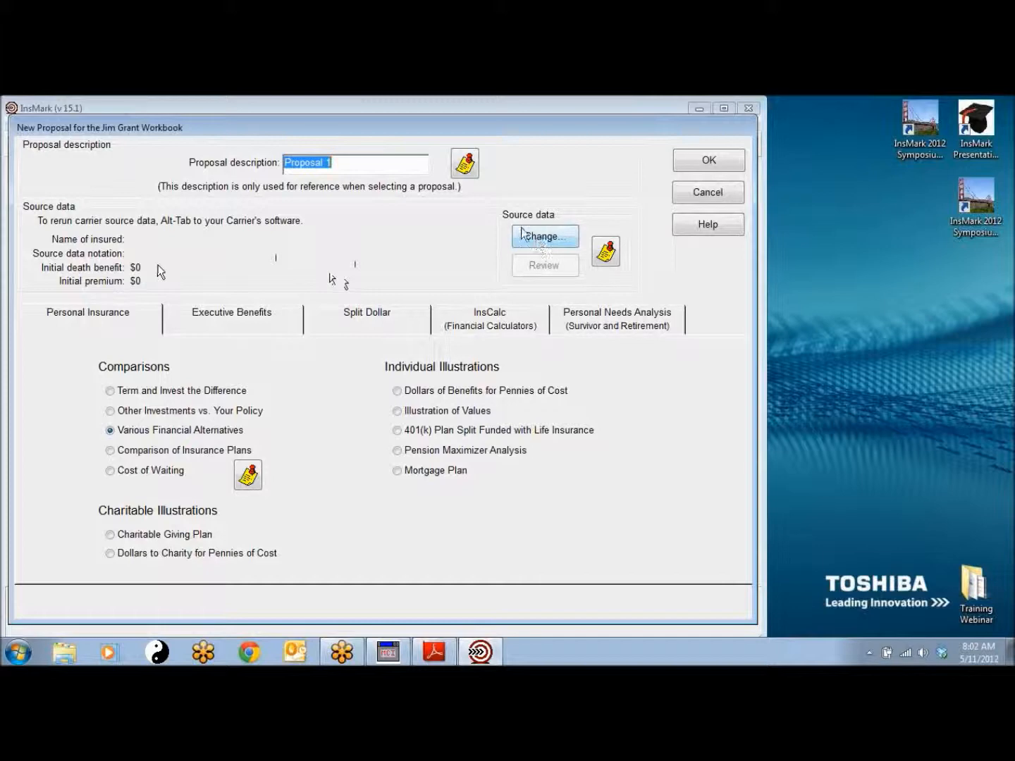
{"action": "left_click", "coordinate": [543, 237]}
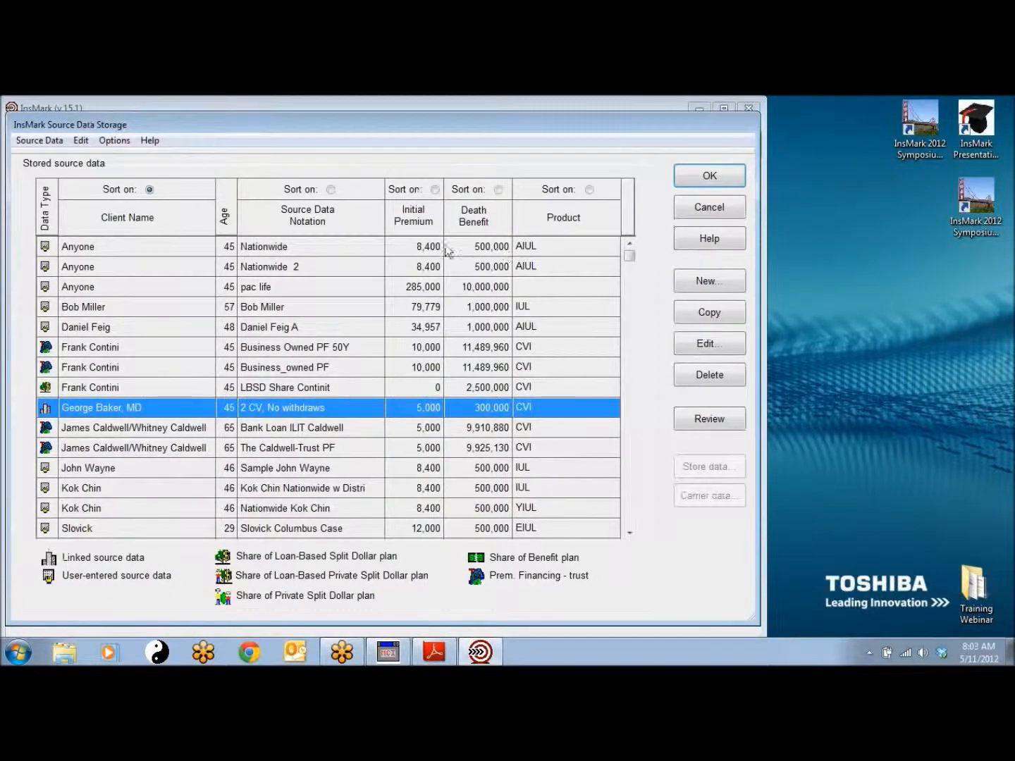
- Reposition the Source Data Storage window fully into view and start a new source data case
{"action": "left_click_drag", "start_coordinate": [185, 127], "coordinate": [309, 360]}
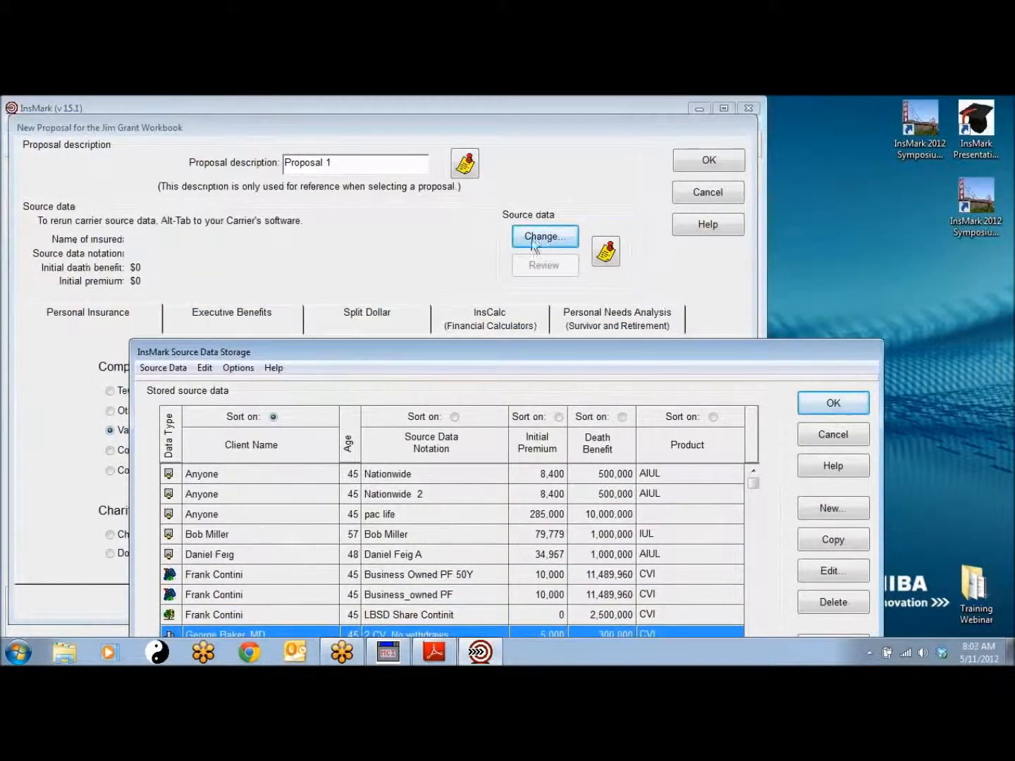
{"action": "left_click_drag", "start_coordinate": [478, 352], "coordinate": [397, 140]}
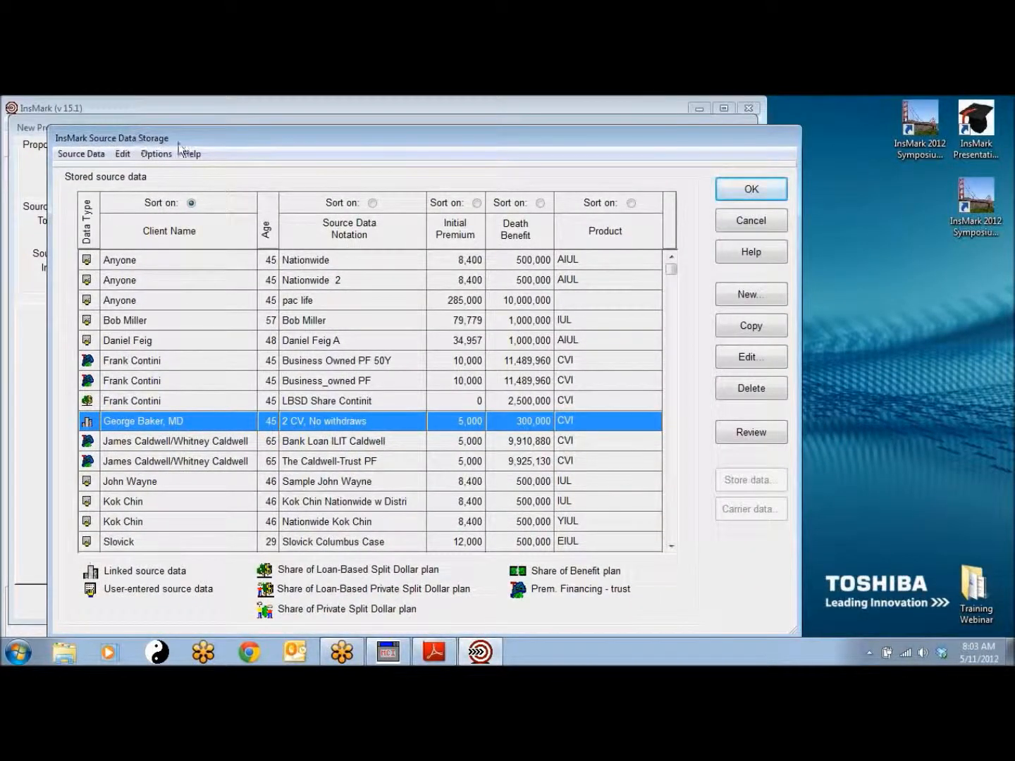
{"action": "left_click_drag", "start_coordinate": [265, 144], "coordinate": [255, 135]}
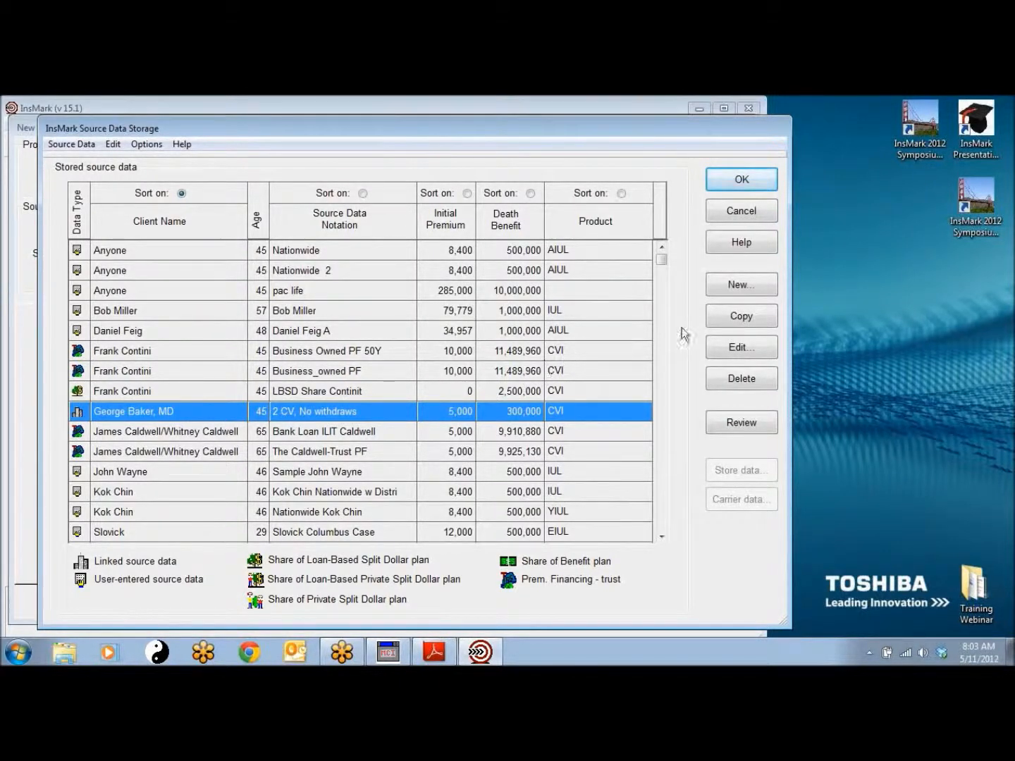
{"action": "left_click", "coordinate": [732, 286]}
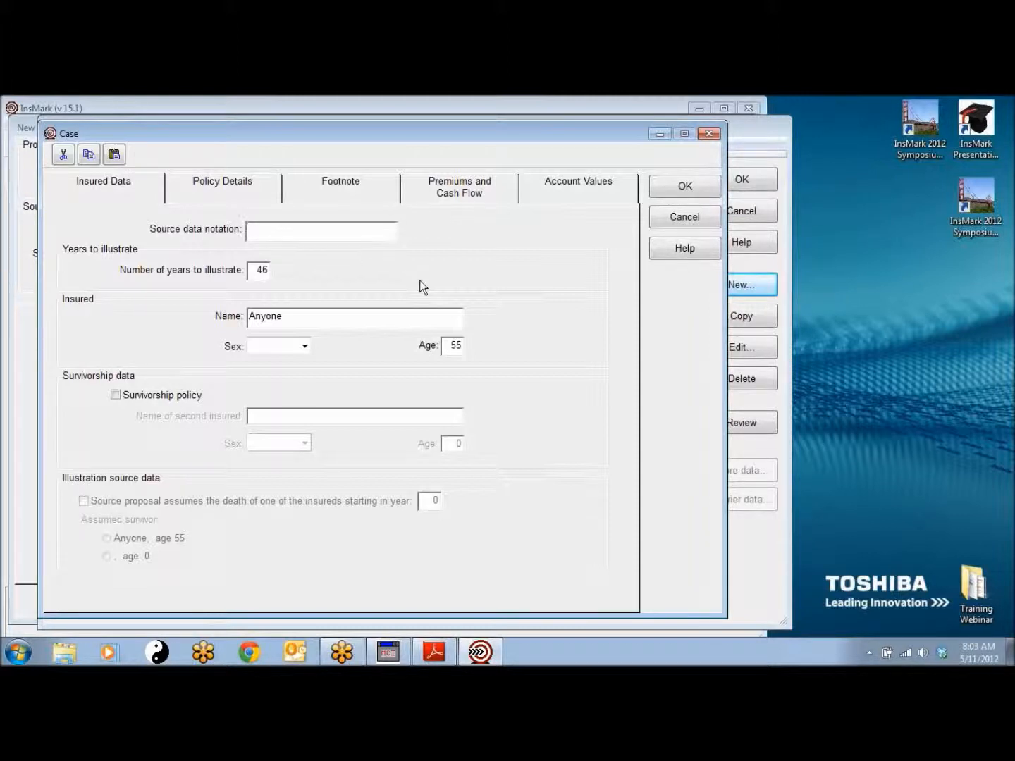
- Type the client's name for the case and review the ledger in the carrier PDF
{"action": "type", "text": "im Grant"}
{"action": "left_click", "coordinate": [435, 653]}
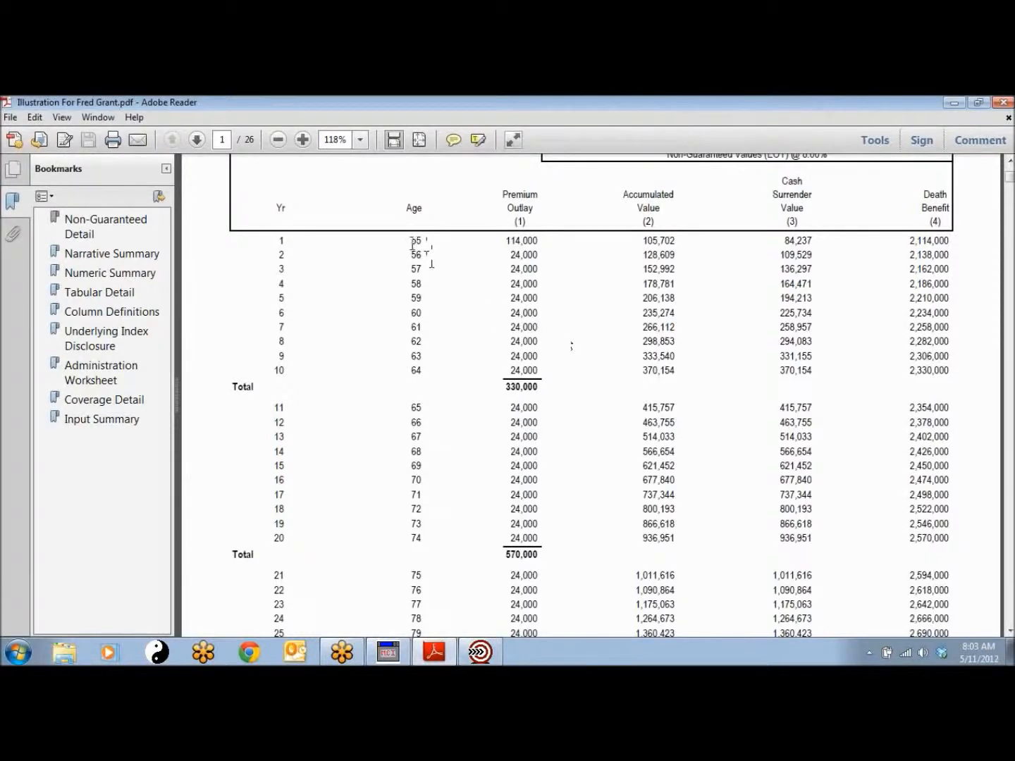
{"action": "scroll", "coordinate": [694, 428], "scroll_direction": "down", "scroll_amount": 5}
{"action": "scroll", "coordinate": [694, 427], "scroll_direction": "down", "scroll_amount": 9}
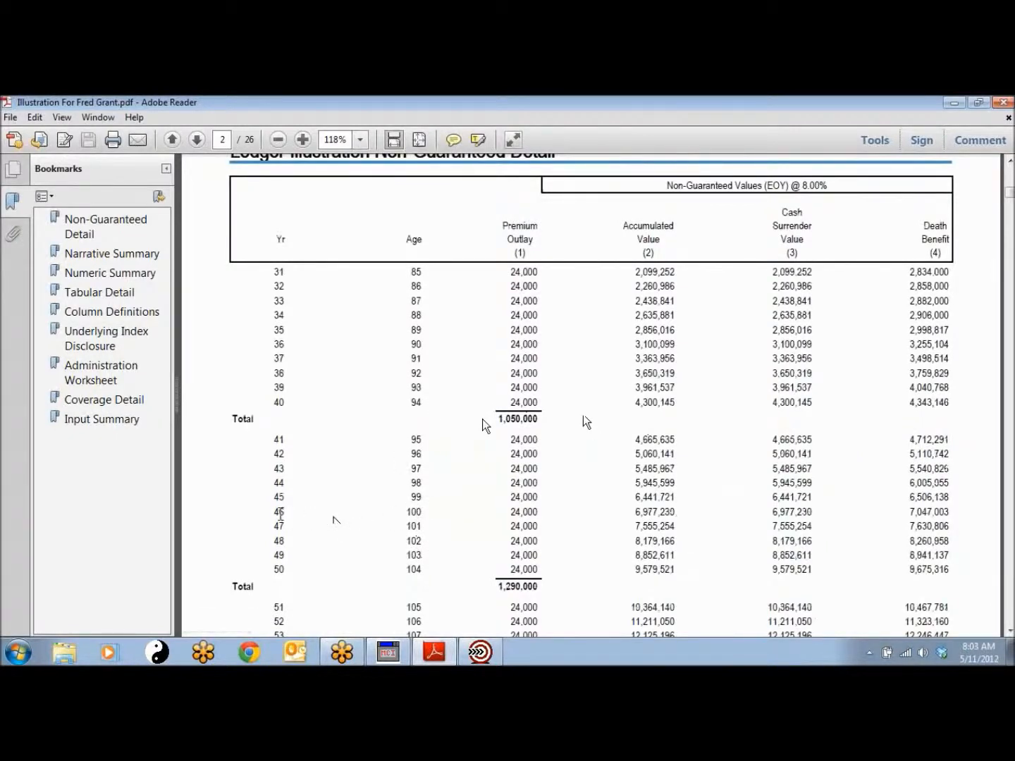
{"action": "left_click", "coordinate": [479, 652]}
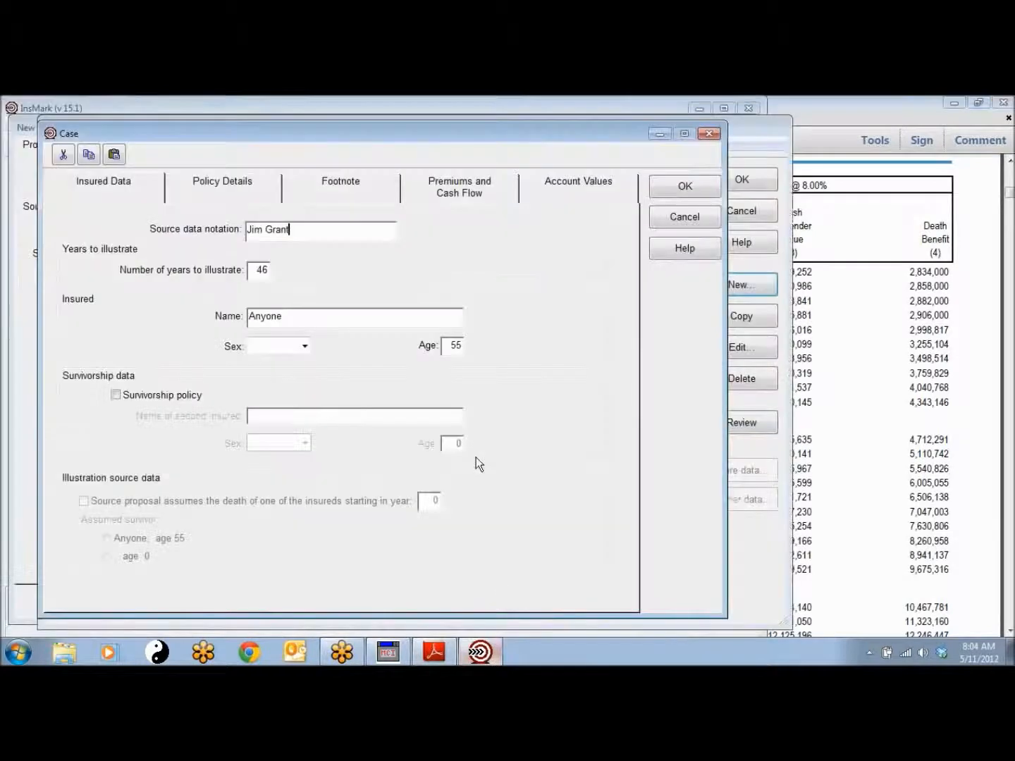
- Set 46 years to illustrate, enter the client's name as insured, and choose Male
{"action": "double_click", "coordinate": [257, 270]}
{"action": "type", "text": "46"}
{"action": "double_click", "coordinate": [302, 324]}
{"action": "type", "text": "Jim Grnt"}
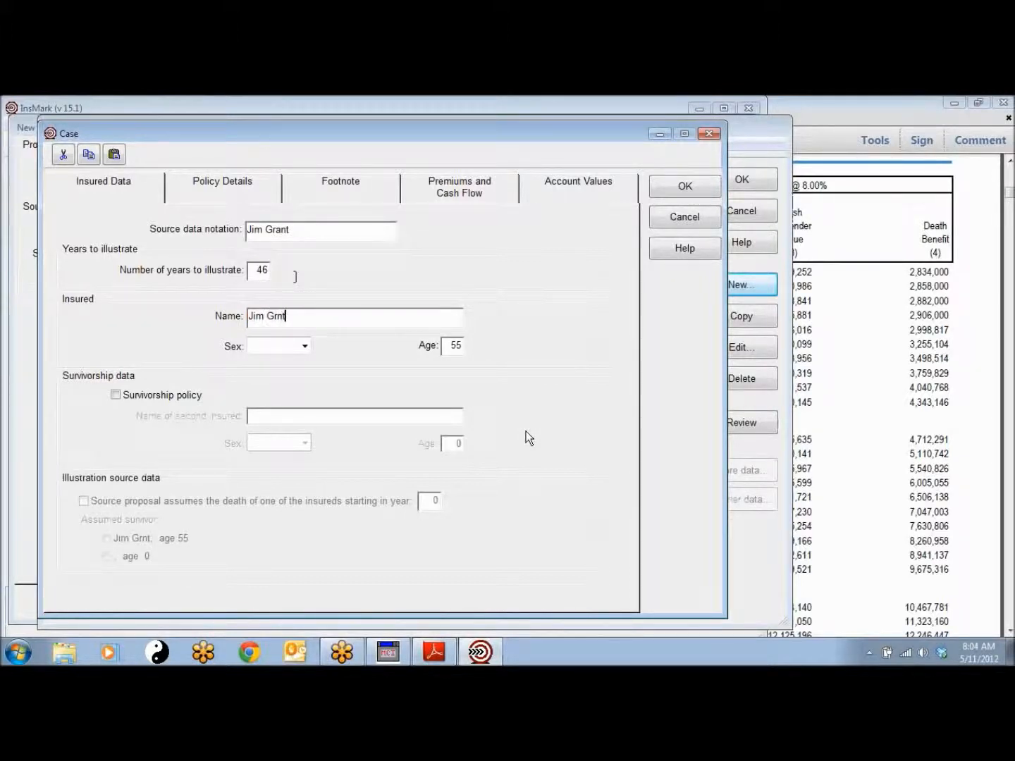
{"action": "key", "text": "BackSpace"}
{"action": "type", "text": "ant"}
{"action": "left_click", "coordinate": [305, 346]}
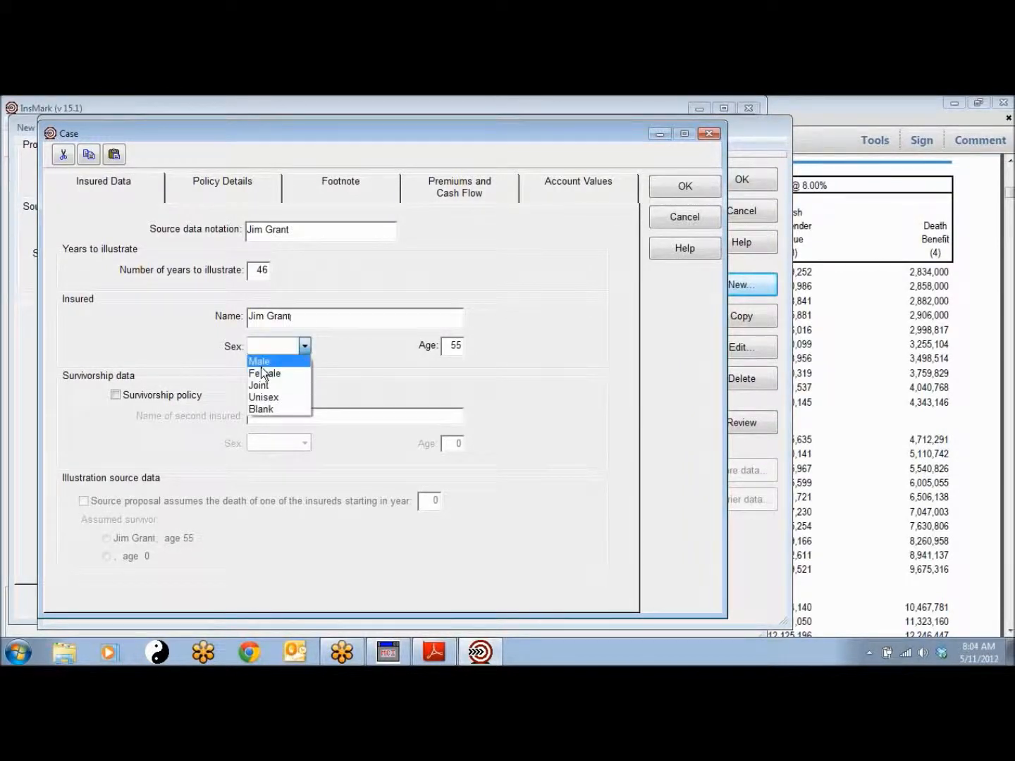
{"action": "left_click", "coordinate": [262, 361]}
{"action": "double_click", "coordinate": [454, 346]}
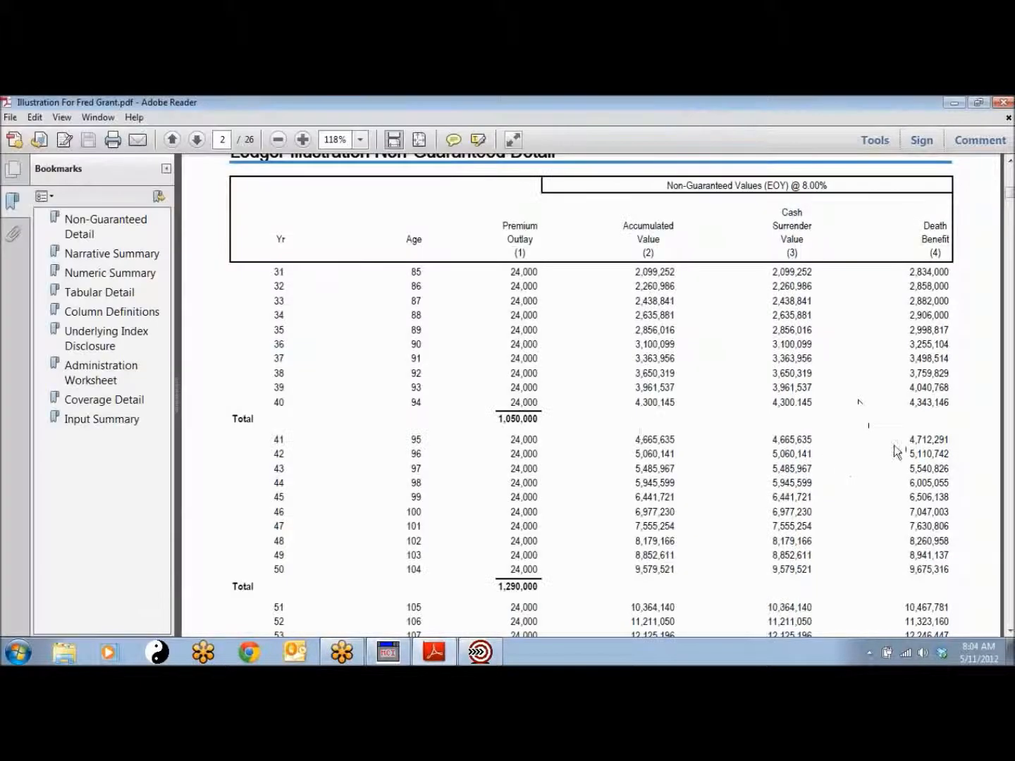
- Check the insured's age of 55 against the carrier PDF
{"action": "left_click", "coordinate": [836, 463]}
{"action": "scroll", "coordinate": [624, 341], "scroll_direction": "up", "scroll_amount": 15}
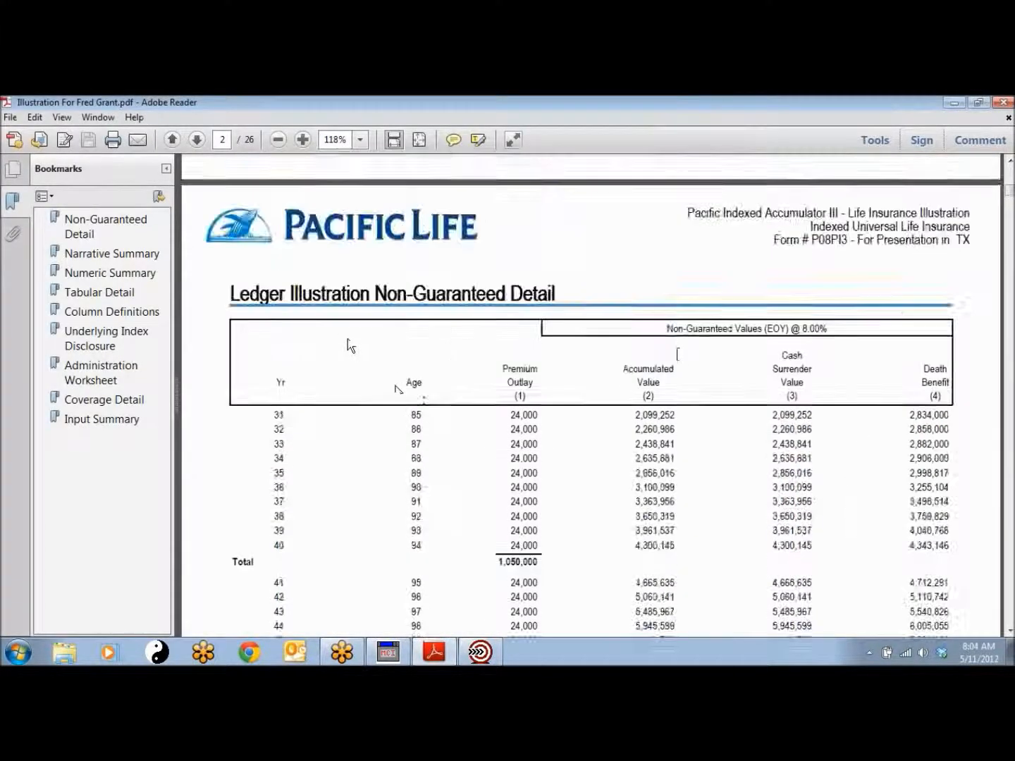
{"action": "scroll", "coordinate": [676, 358], "scroll_direction": "up", "scroll_amount": 5}
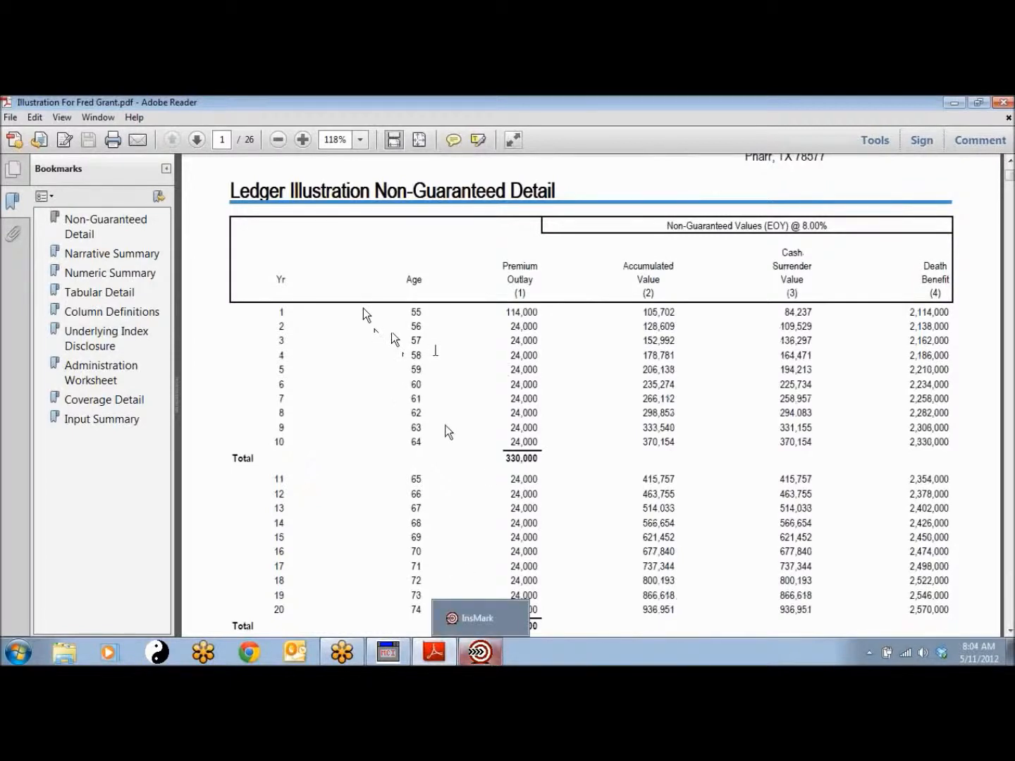
{"action": "left_click", "coordinate": [486, 660]}
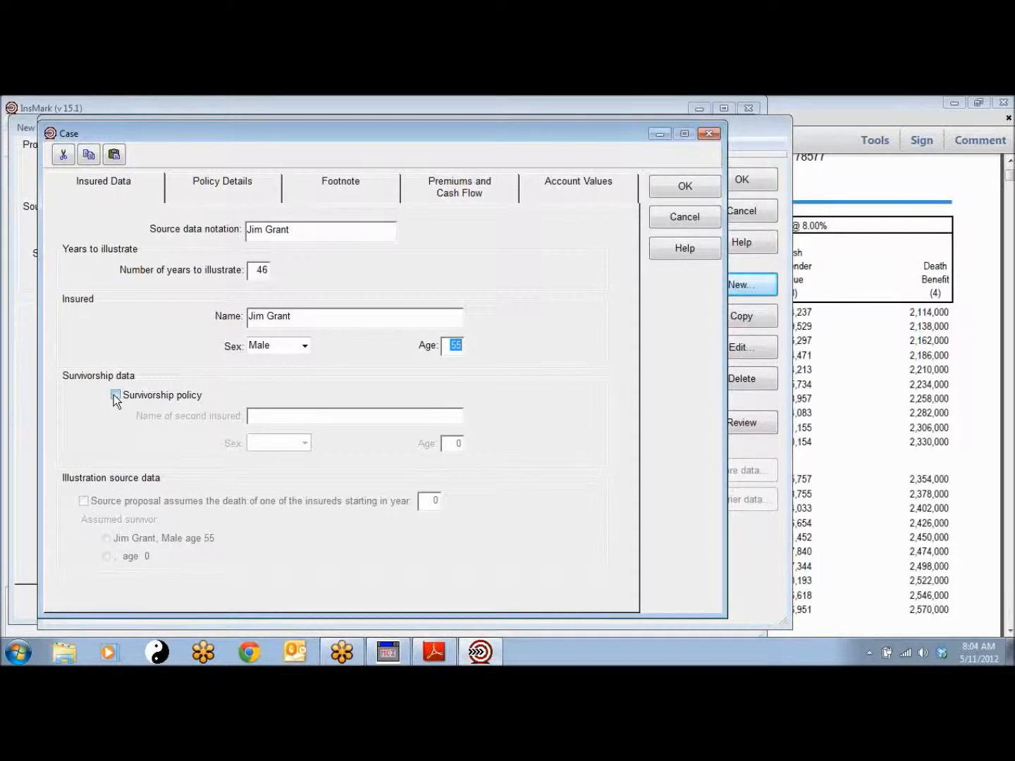
- Try a survivorship policy, then turn it off to keep a single insured
{"action": "left_click", "coordinate": [117, 395]}
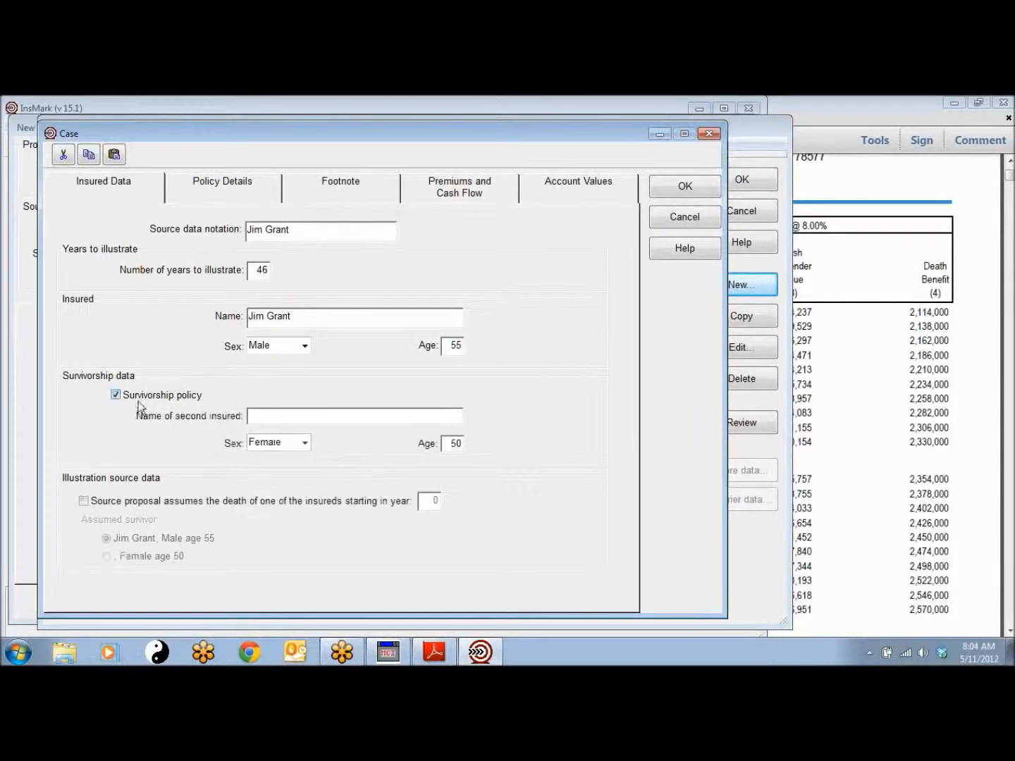
{"action": "left_click", "coordinate": [256, 415]}
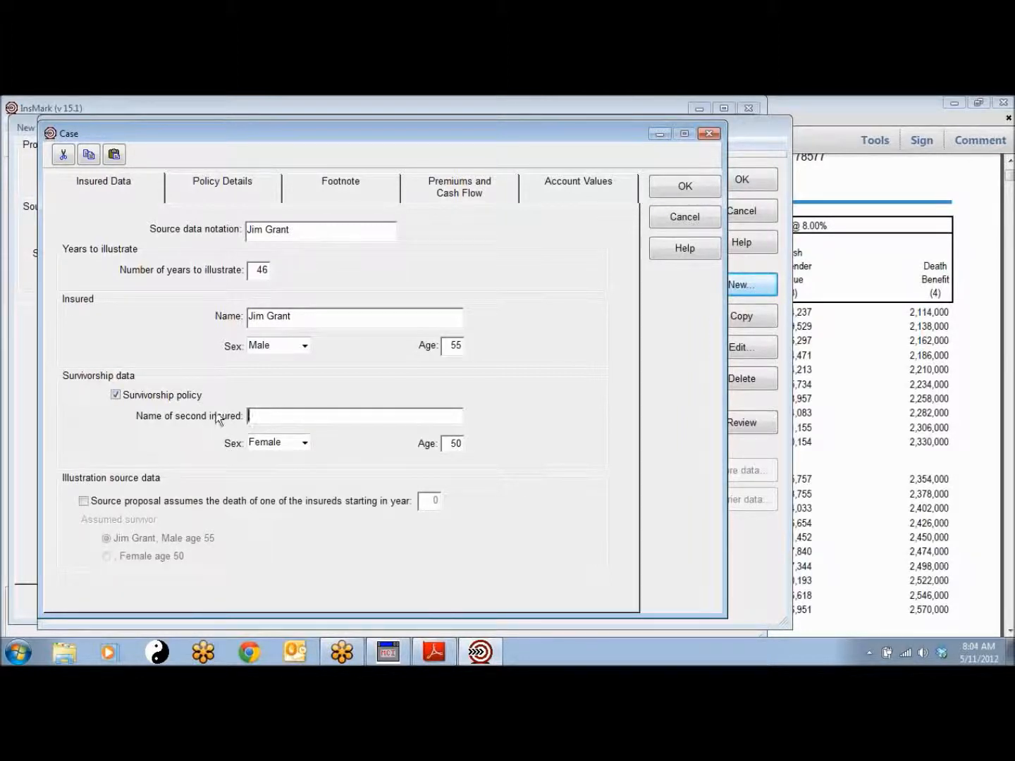
{"action": "left_click", "coordinate": [116, 397]}
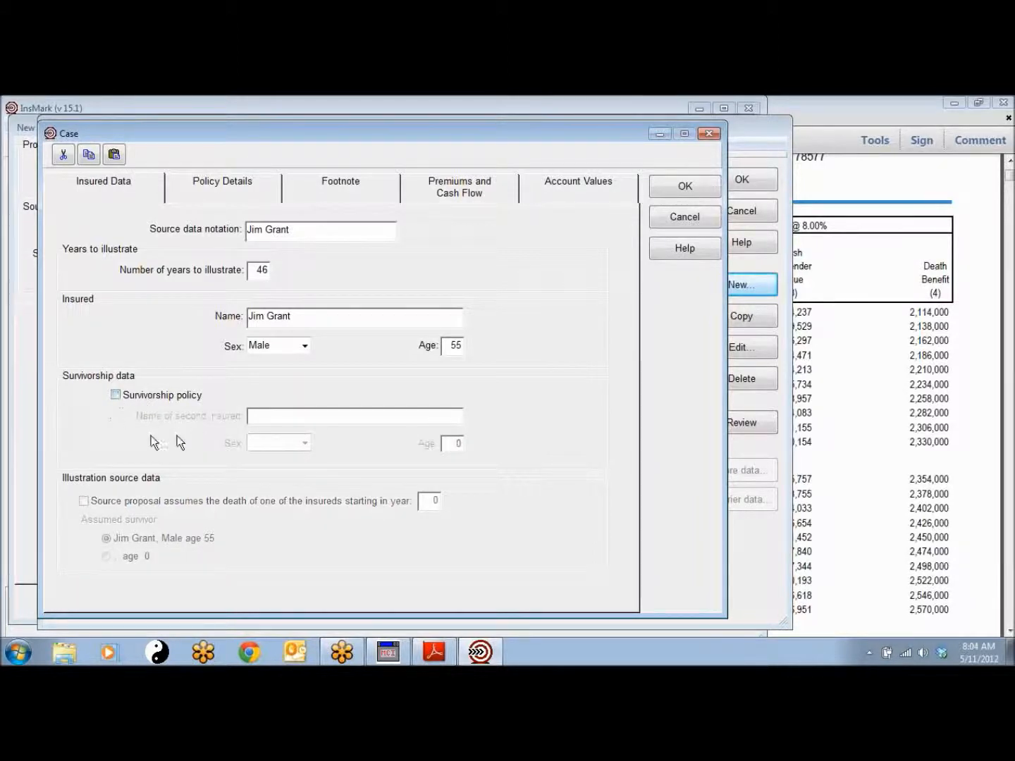
{"action": "left_click", "coordinate": [194, 191]}
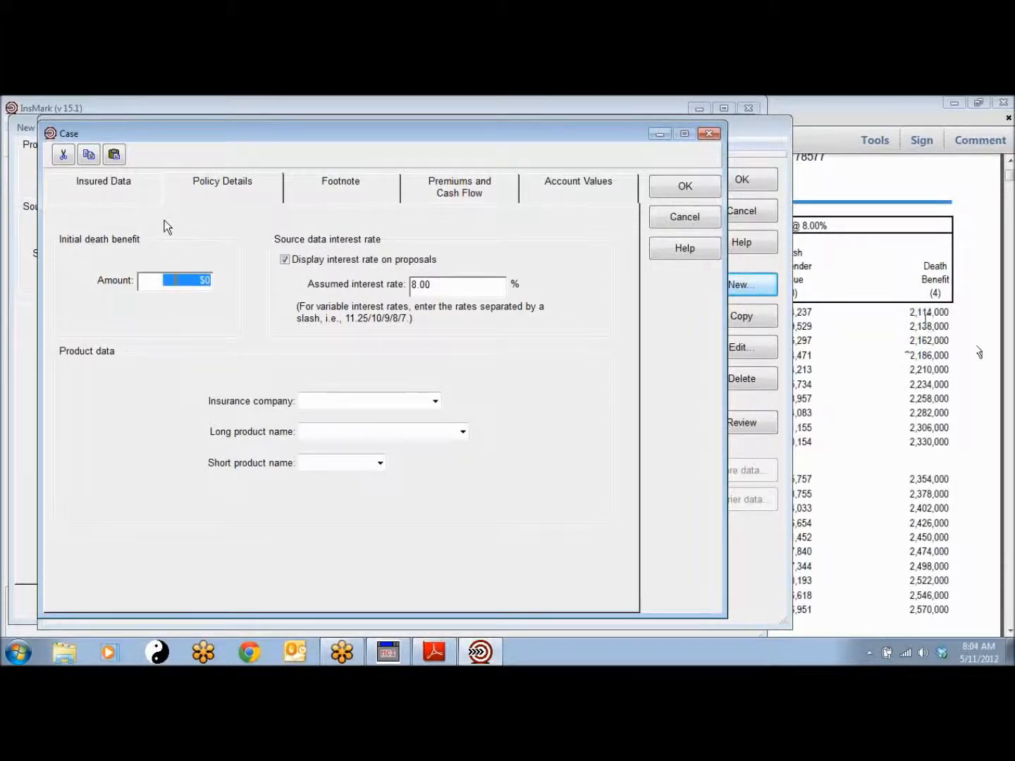
- Enter a $2,114,000 death benefit, verifying it against the carrier PDF
{"action": "type", "text": "2,114,0"}
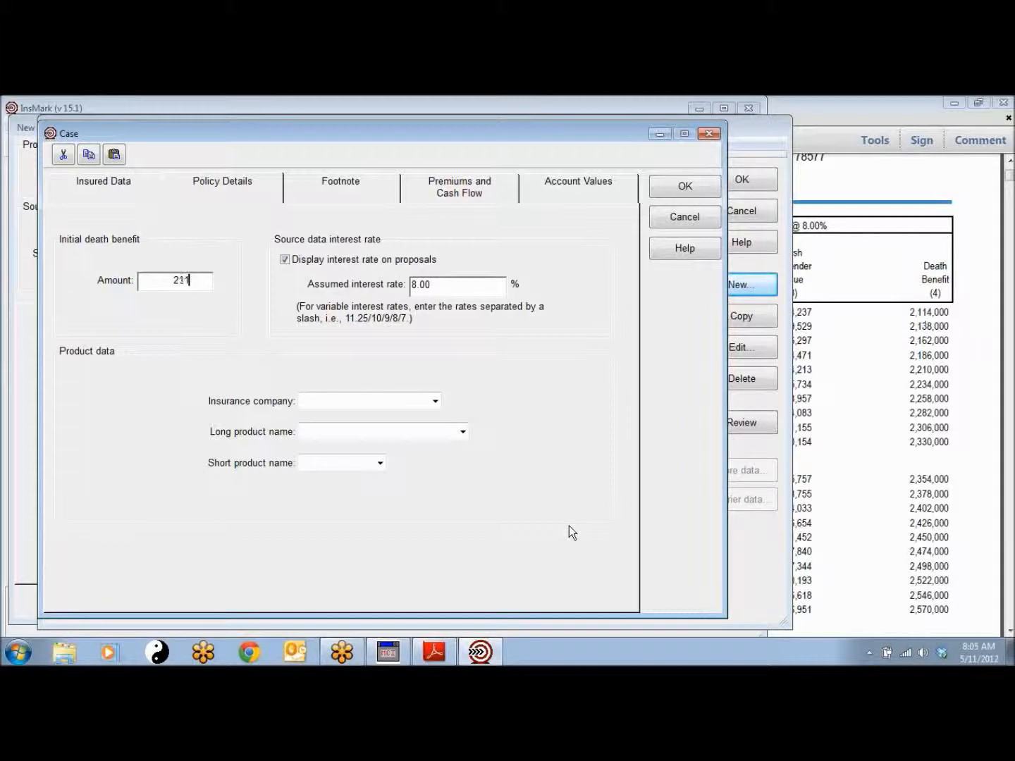
{"action": "type", "text": "00"}
{"action": "left_click", "coordinate": [836, 363]}
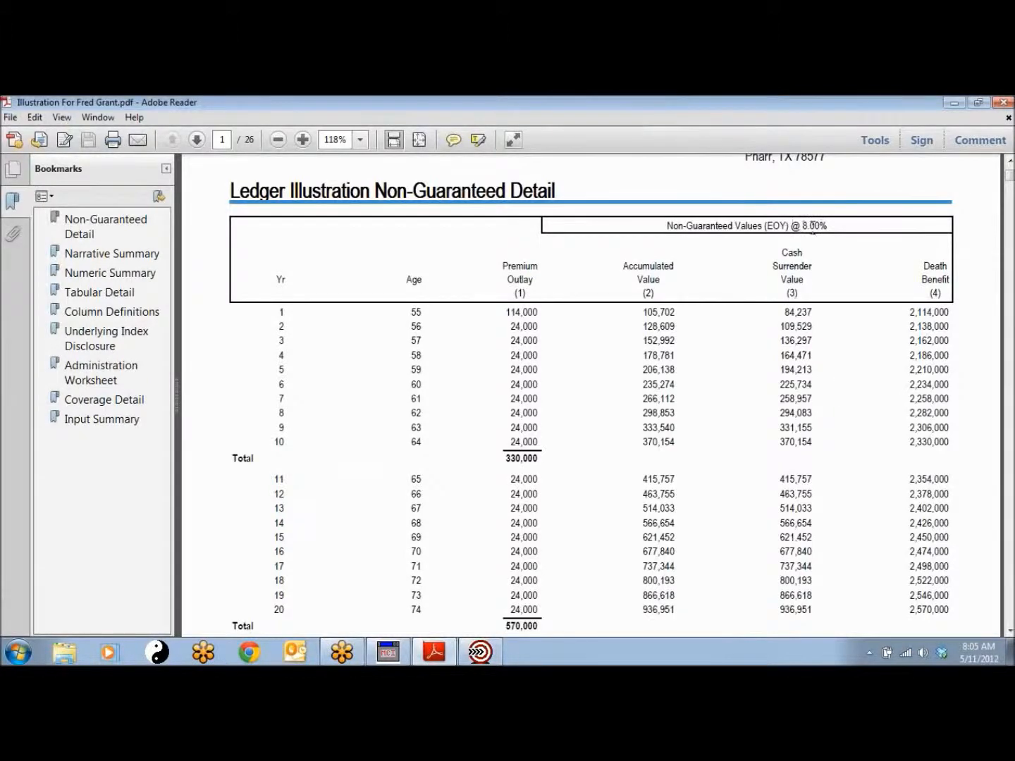
{"action": "left_click", "coordinate": [484, 651]}
- Set the interest rate to 8.00% and the company to ABC Insurance
{"action": "left_click_drag", "start_coordinate": [457, 284], "coordinate": [347, 288]}
{"action": "type", "text": "8.00"}
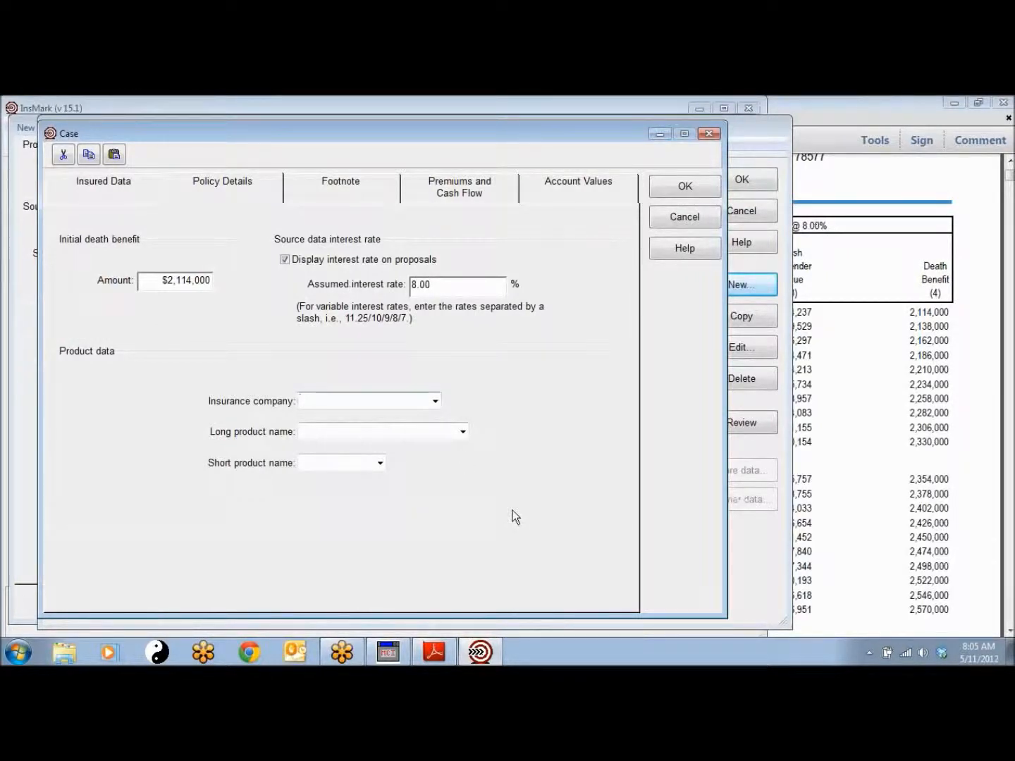
{"action": "type", "text": "ABC Insurance"}
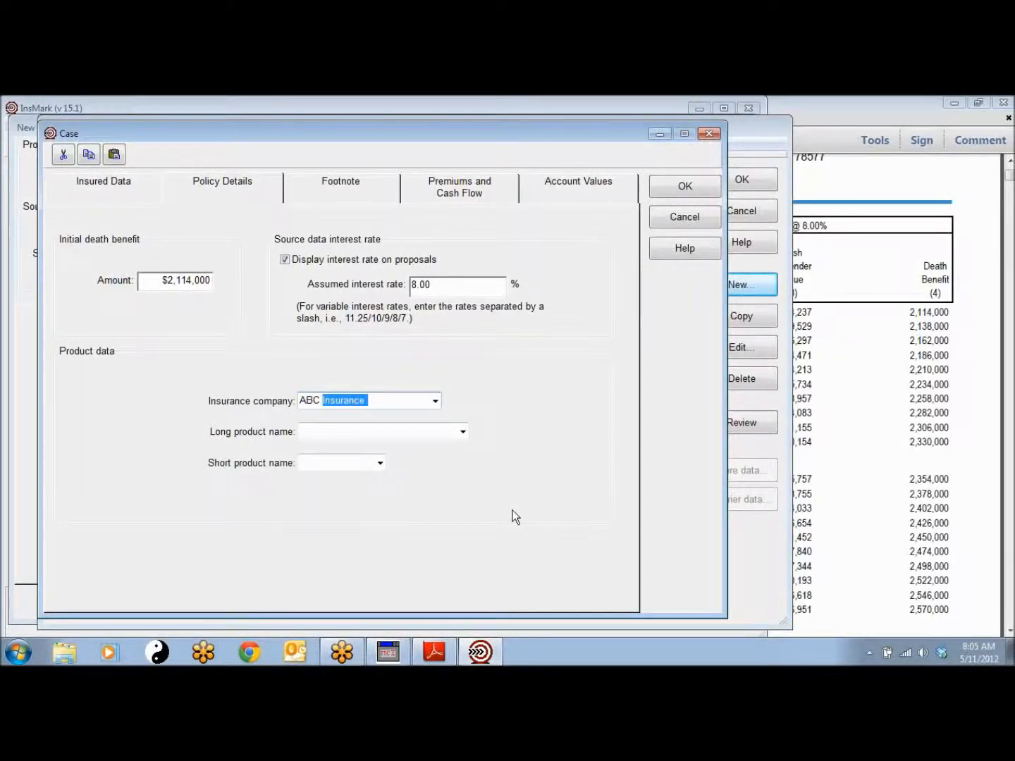
{"action": "key", "text": "Tab"}
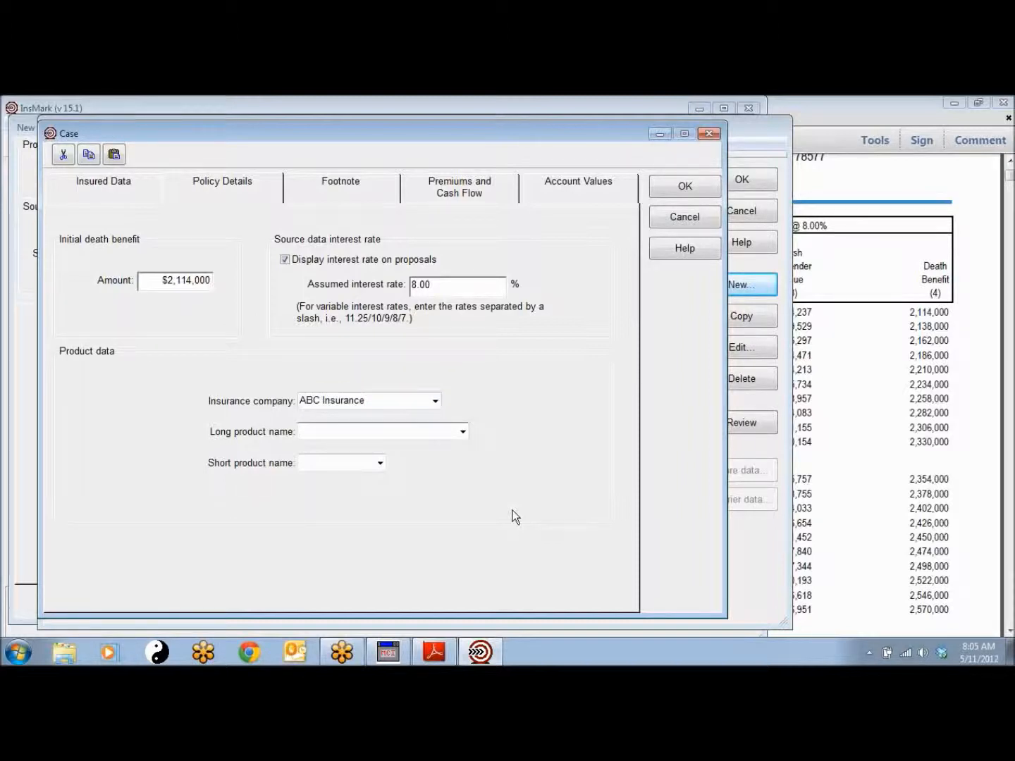
{"action": "left_click", "coordinate": [435, 401]}
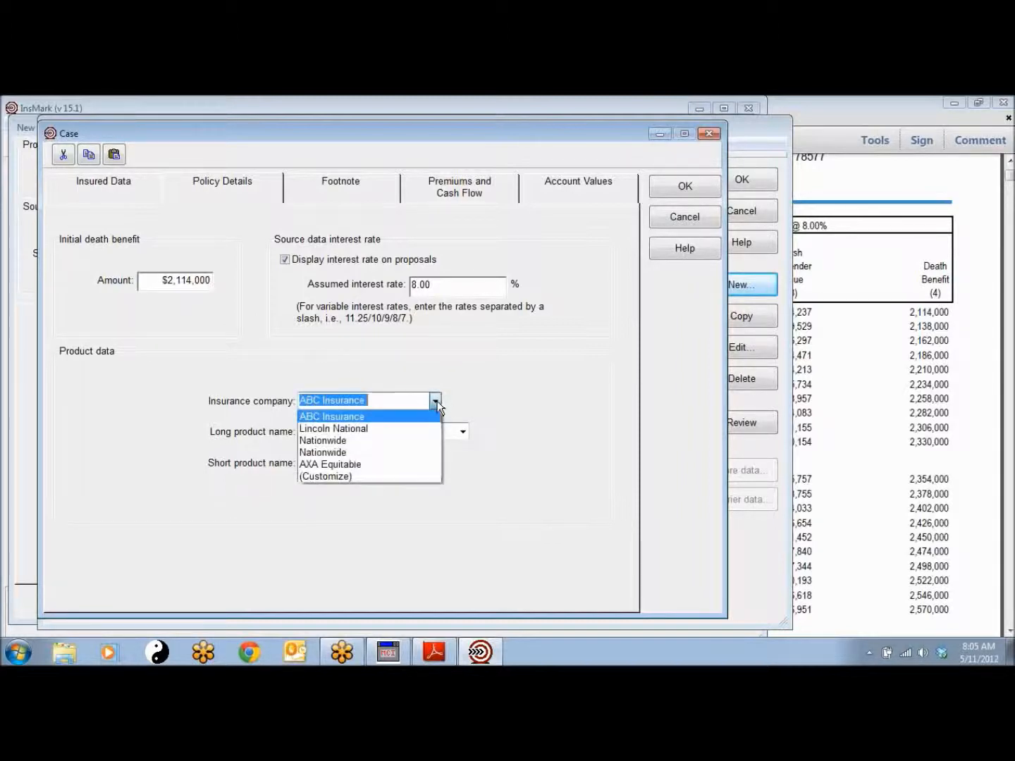
{"action": "left_click", "coordinate": [346, 415]}
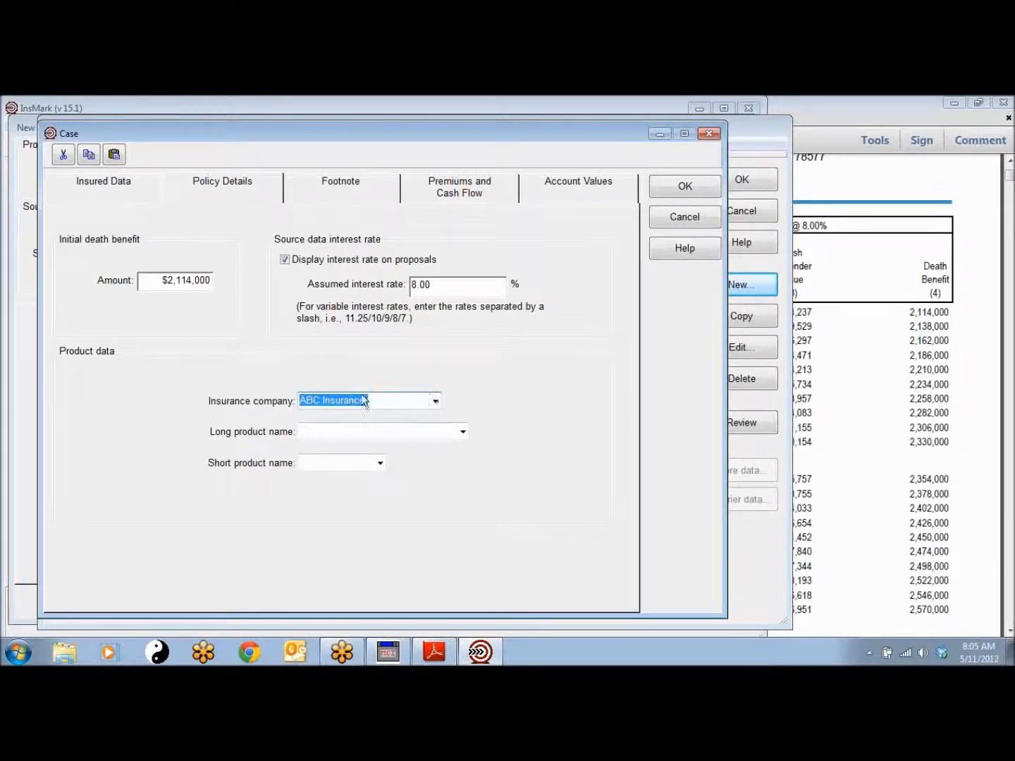
- Name the product Indexed Universal Life with short name IUL
{"action": "left_click", "coordinate": [304, 427]}
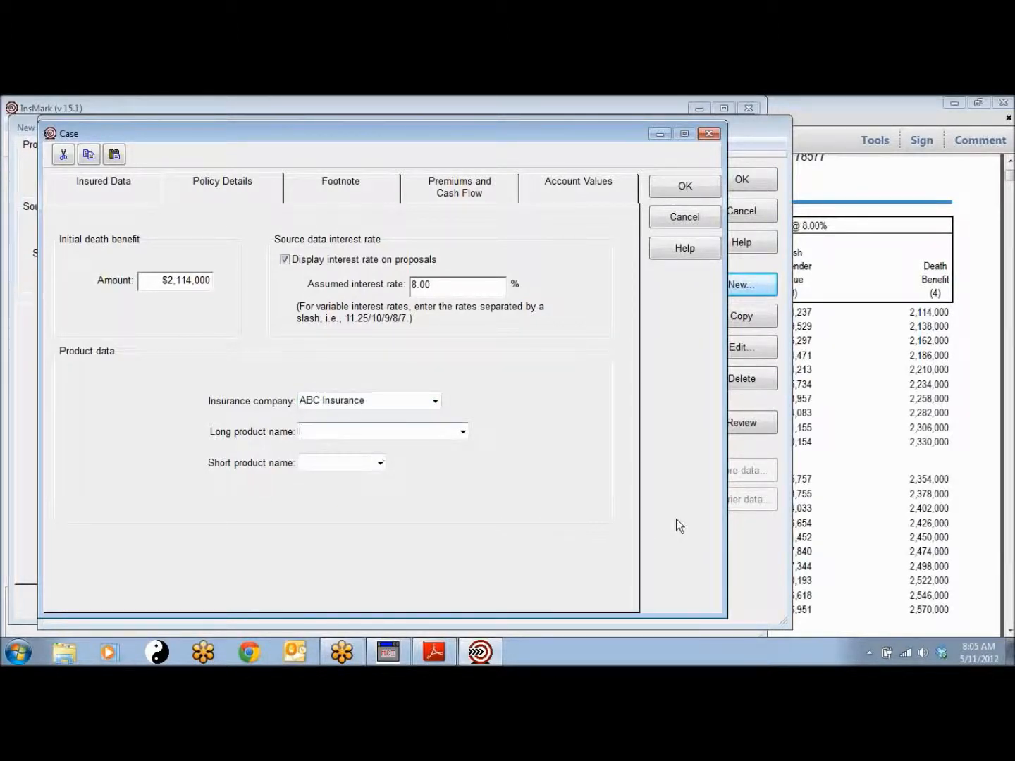
{"action": "type", "text": "Indexed Universal Life"}
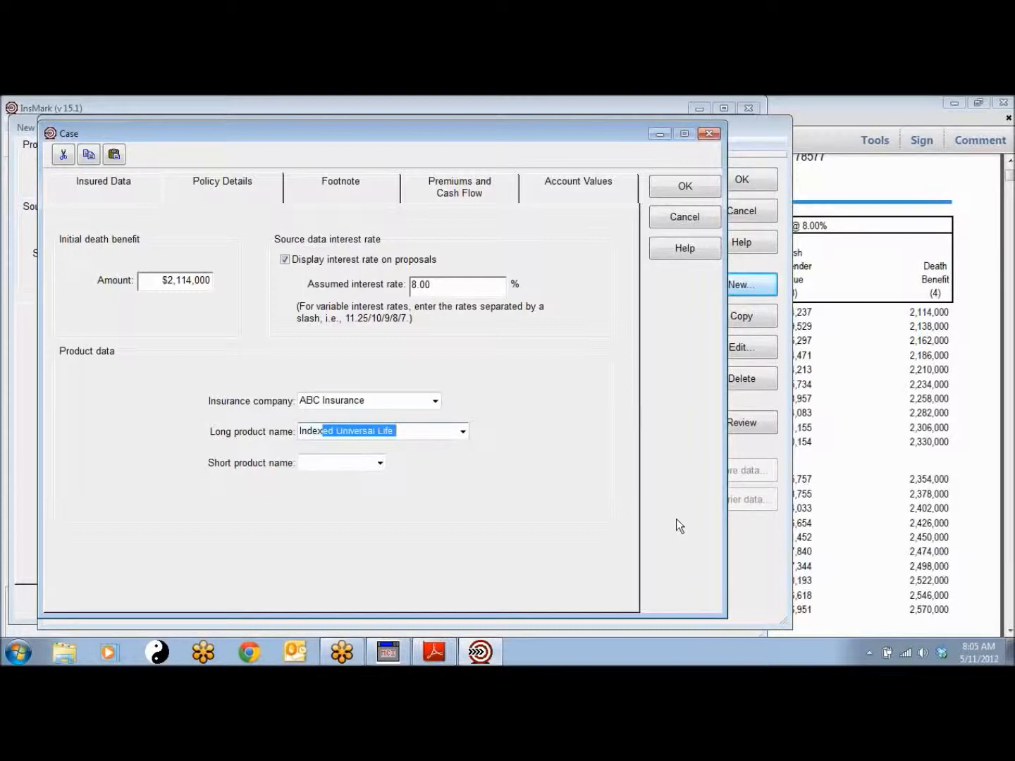
{"action": "left_click", "coordinate": [308, 464]}
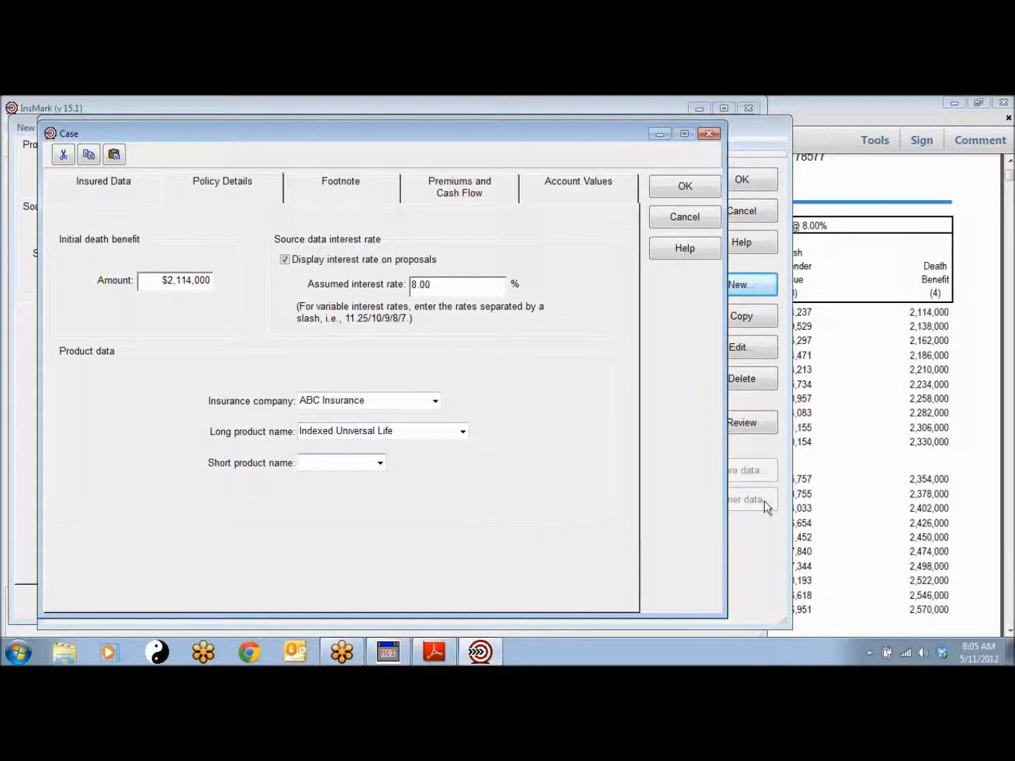
{"action": "type", "text": "IUL"}
{"action": "left_click", "coordinate": [347, 186]}
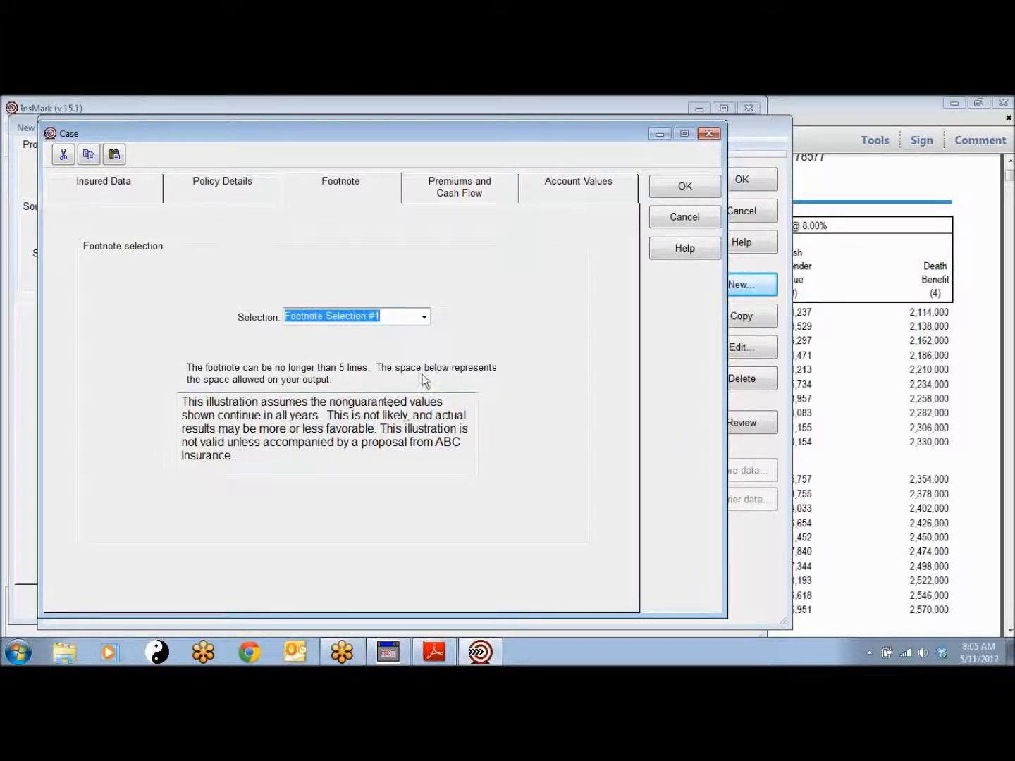
- Try Custom Footnote #1, then restore the standard Footnote Selection #1 disclaimer
{"action": "left_click", "coordinate": [426, 316]}
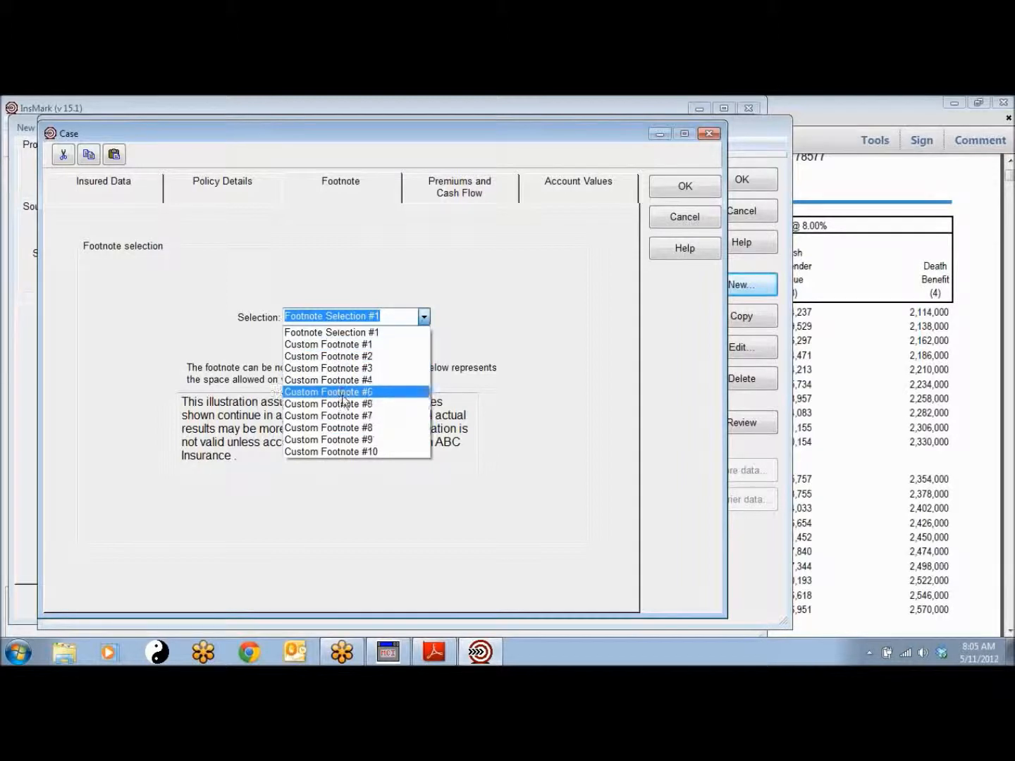
{"action": "left_click", "coordinate": [339, 346]}
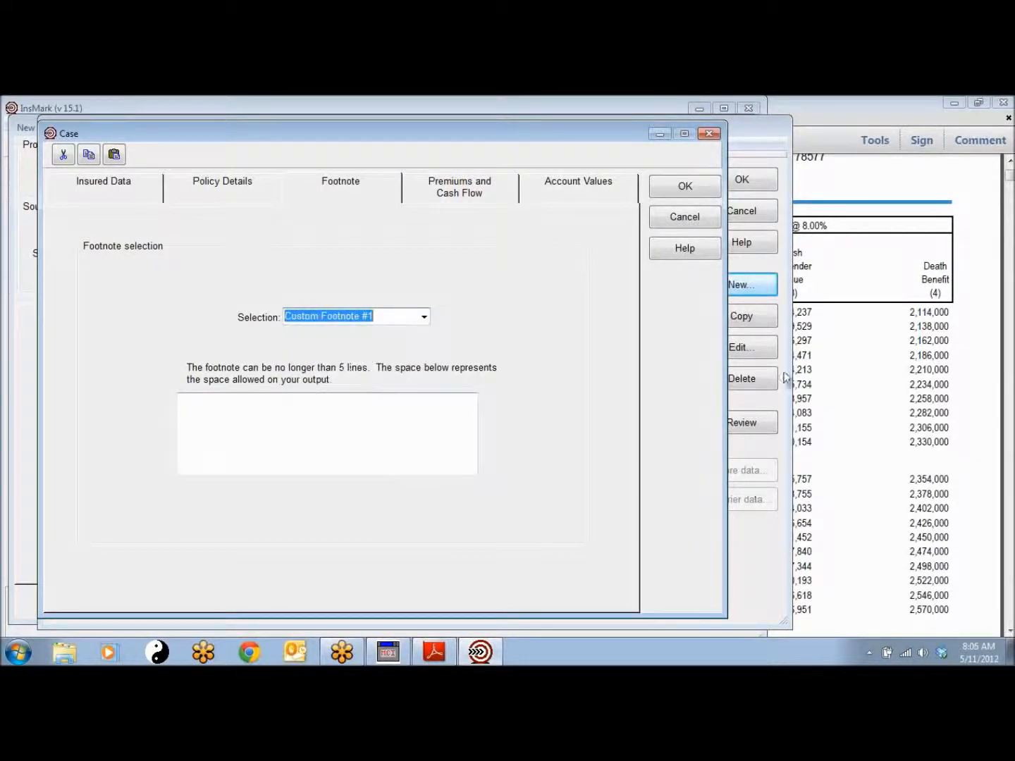
{"action": "left_click", "coordinate": [232, 425]}
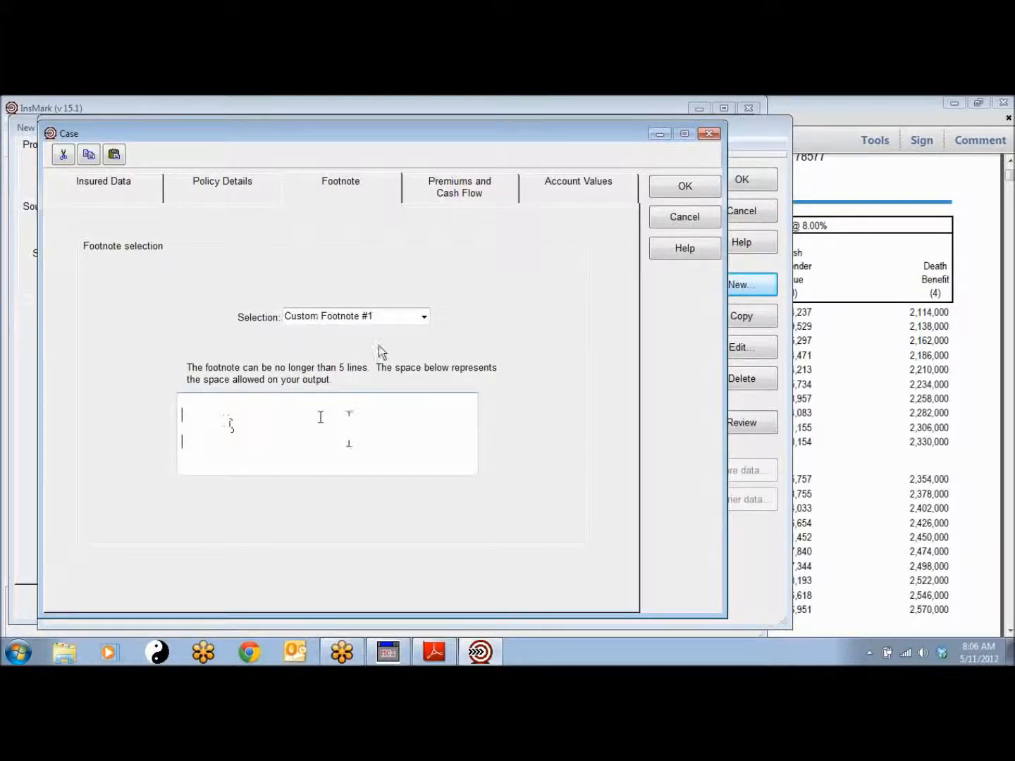
{"action": "left_click", "coordinate": [423, 319]}
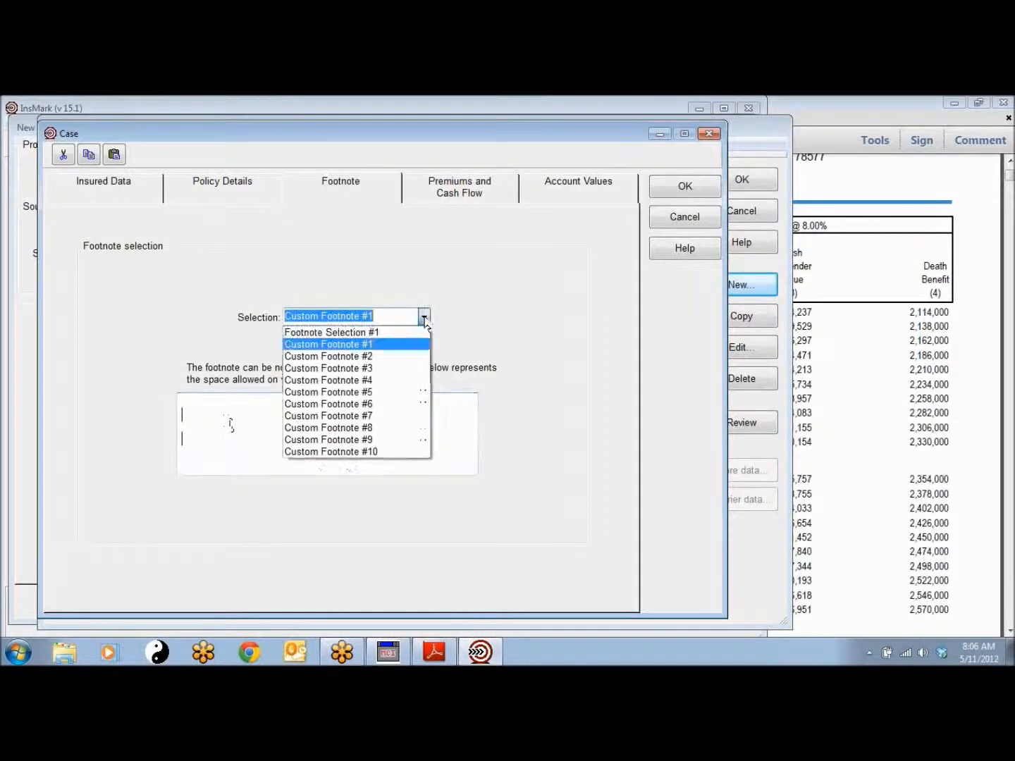
{"action": "left_click", "coordinate": [349, 331]}
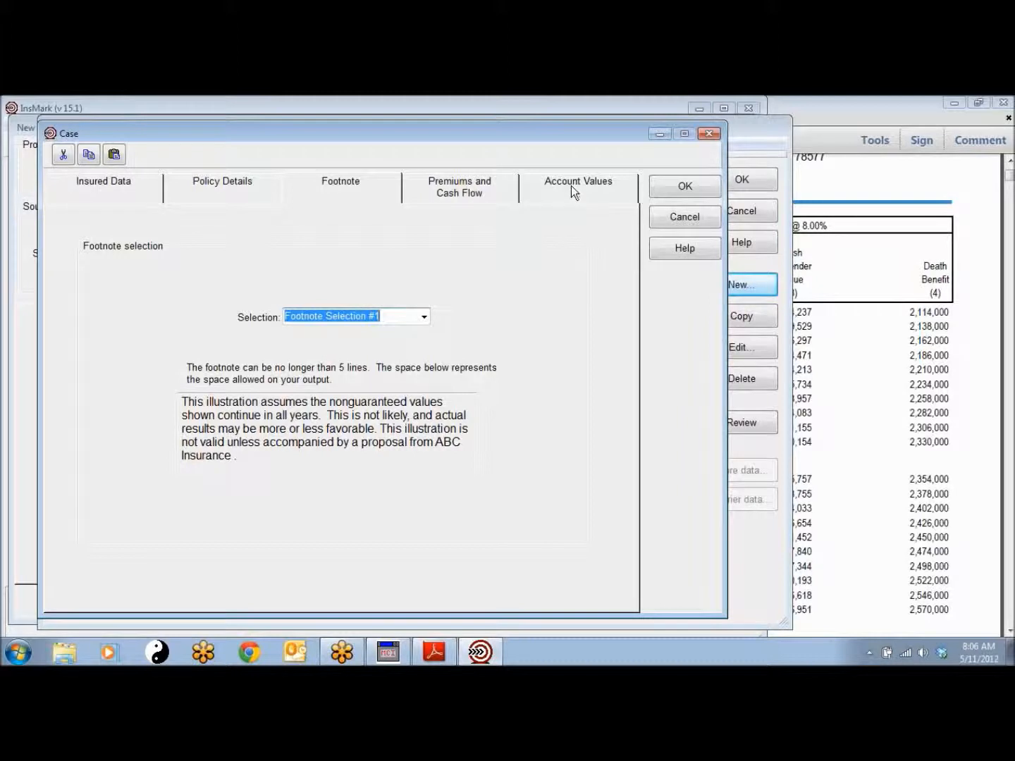
{"action": "left_click", "coordinate": [458, 190]}
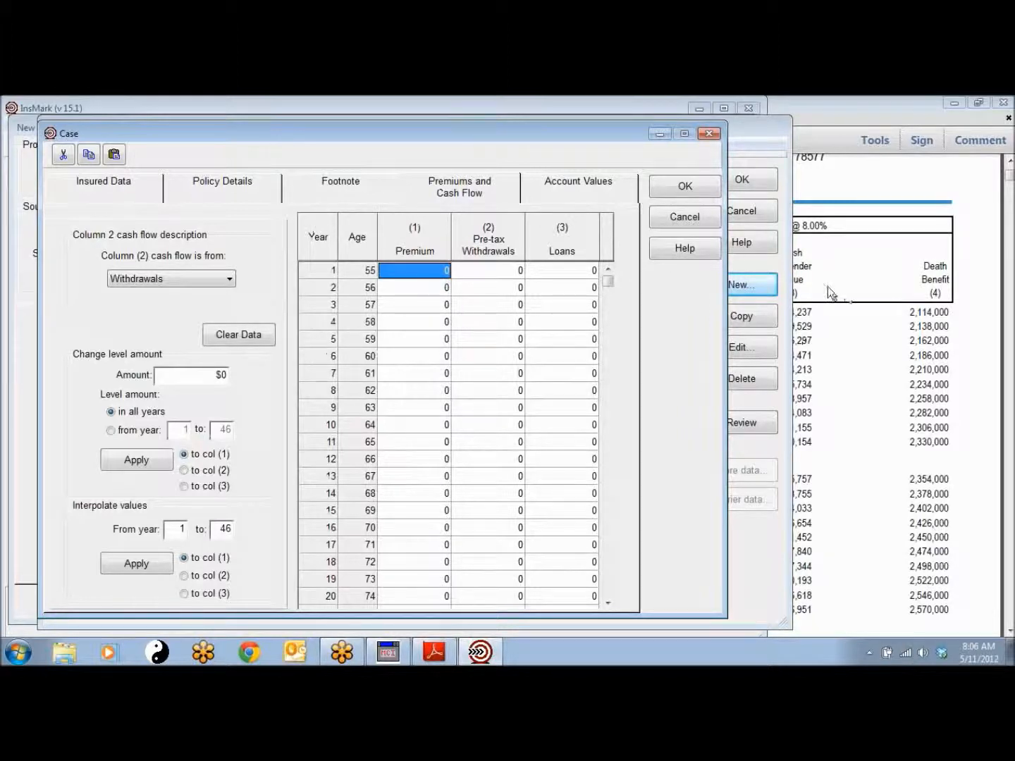
- Enter premiums of 114,000 for year 1 and 24,000 for year 2 from the carrier PDF
{"action": "left_click", "coordinate": [847, 408]}
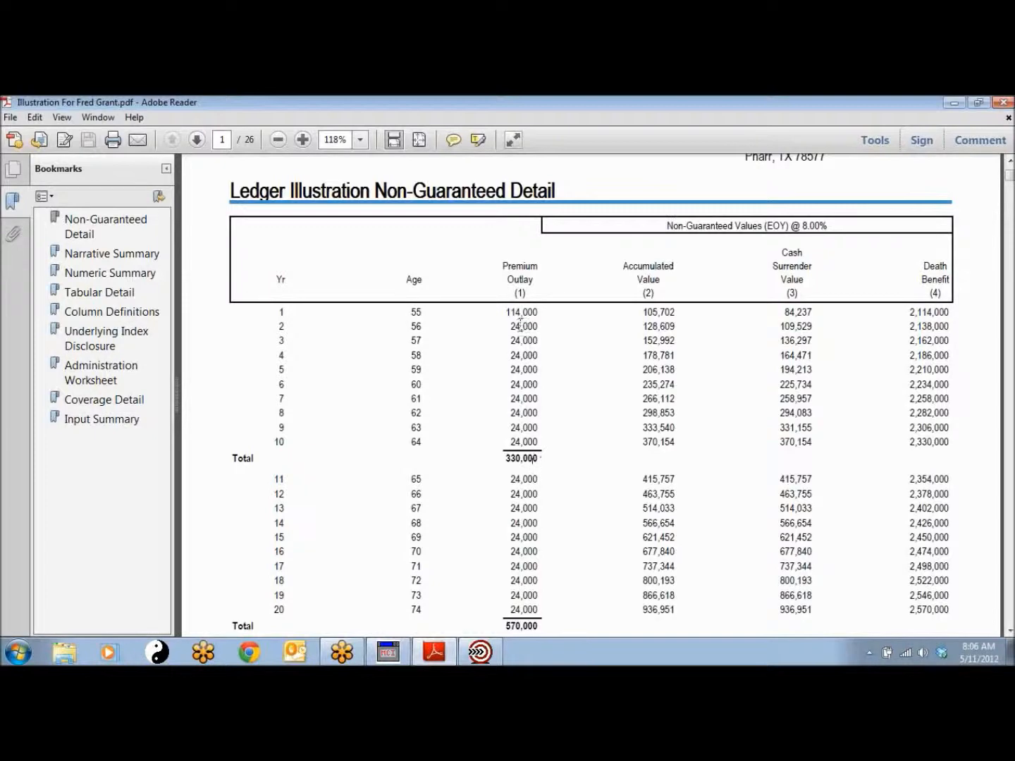
{"action": "left_click", "coordinate": [480, 652]}
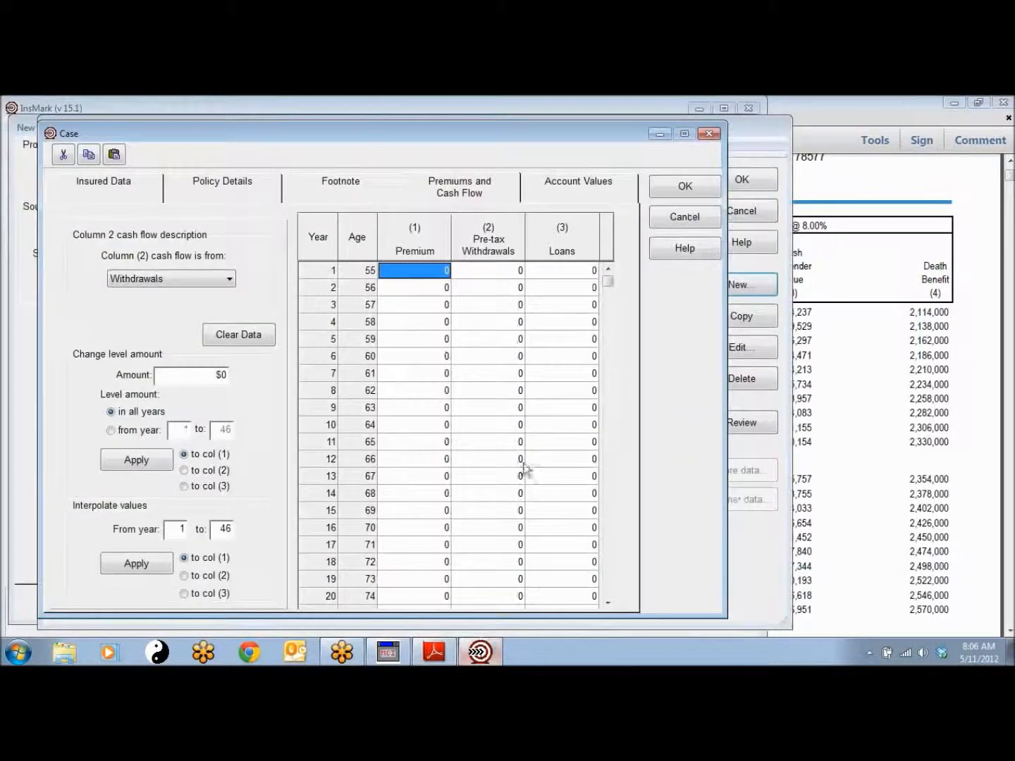
{"action": "type", "text": "114000"}
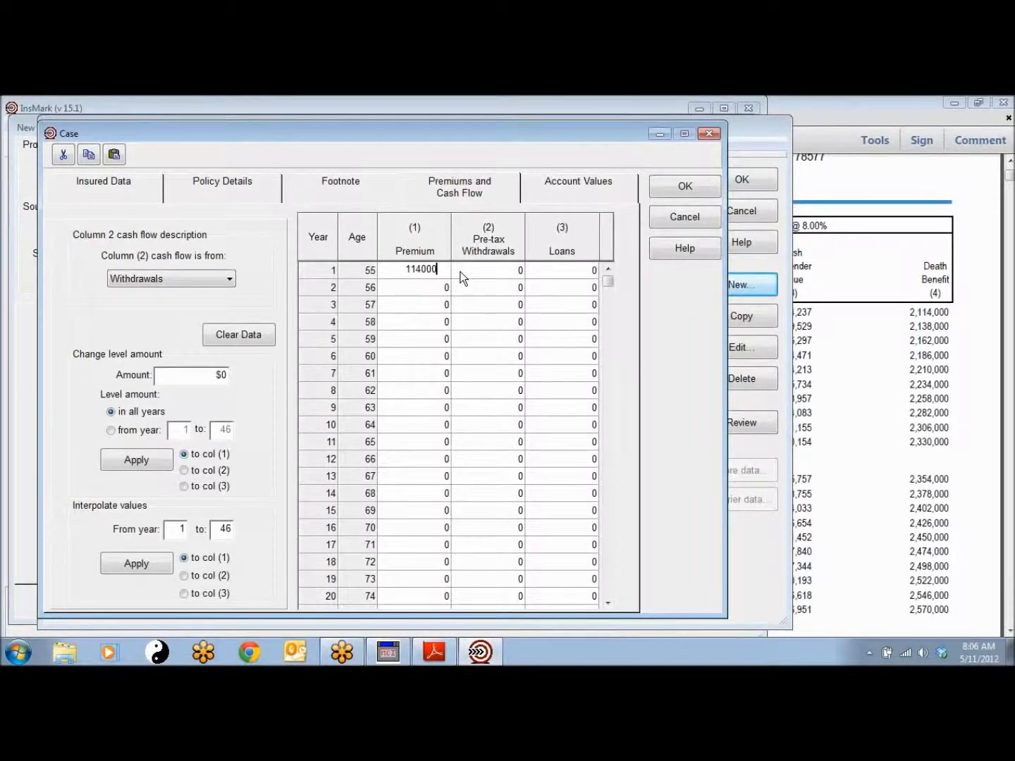
{"action": "key", "text": "Return"}
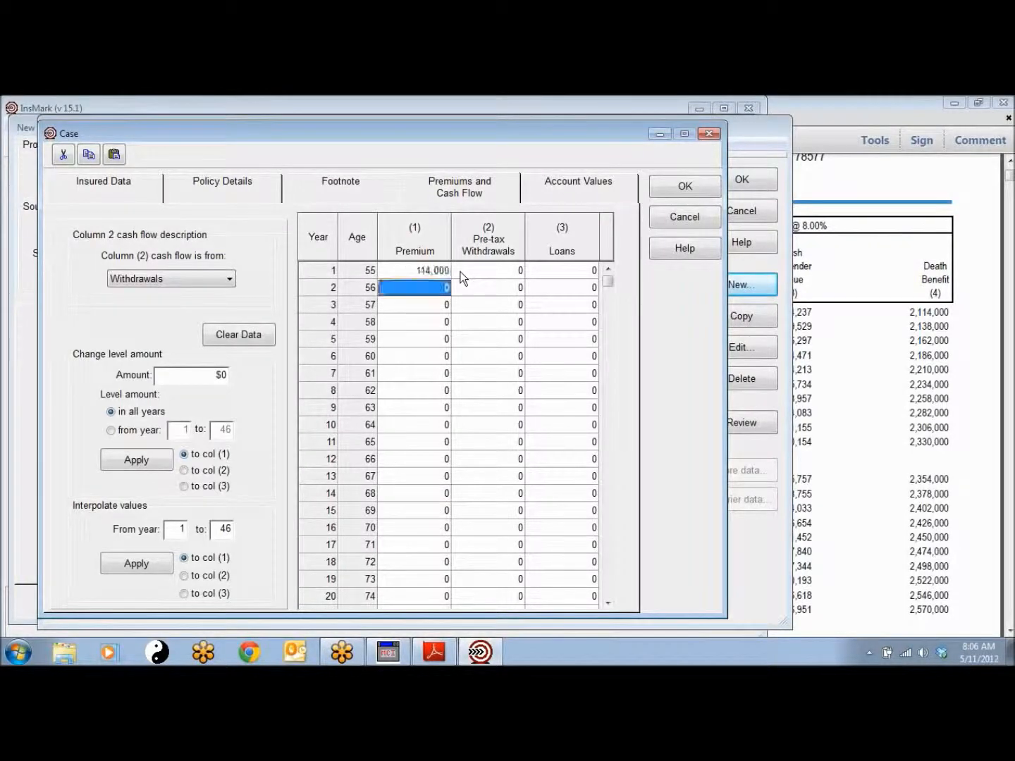
{"action": "left_click", "coordinate": [890, 362]}
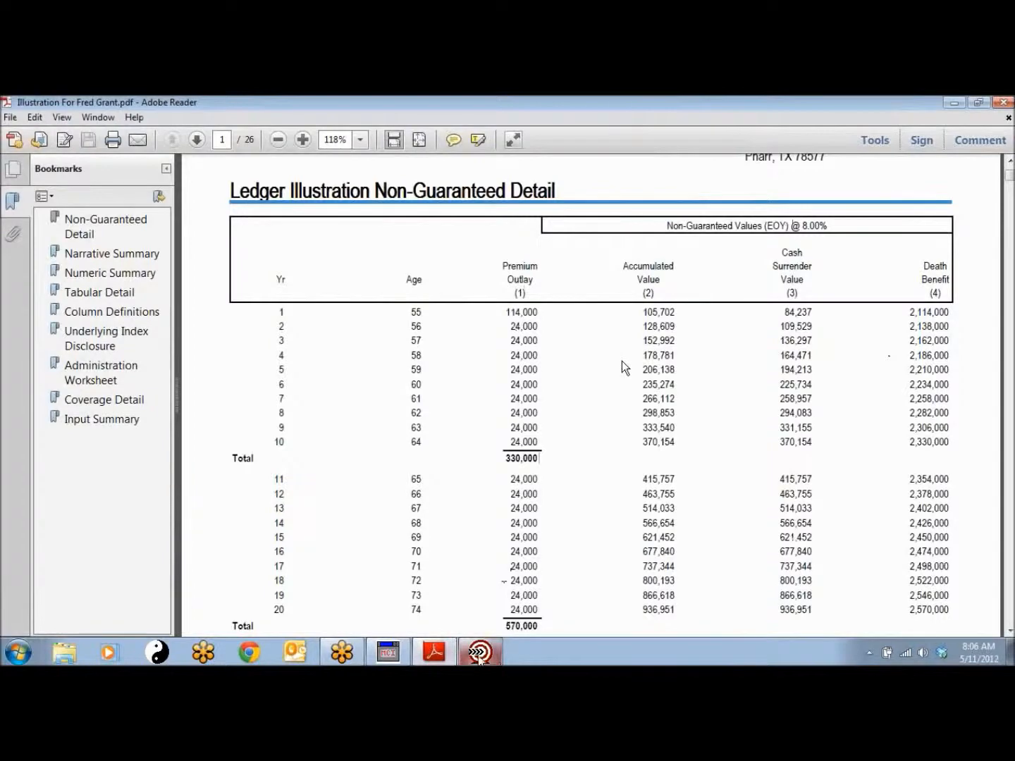
{"action": "left_click", "coordinate": [485, 654]}
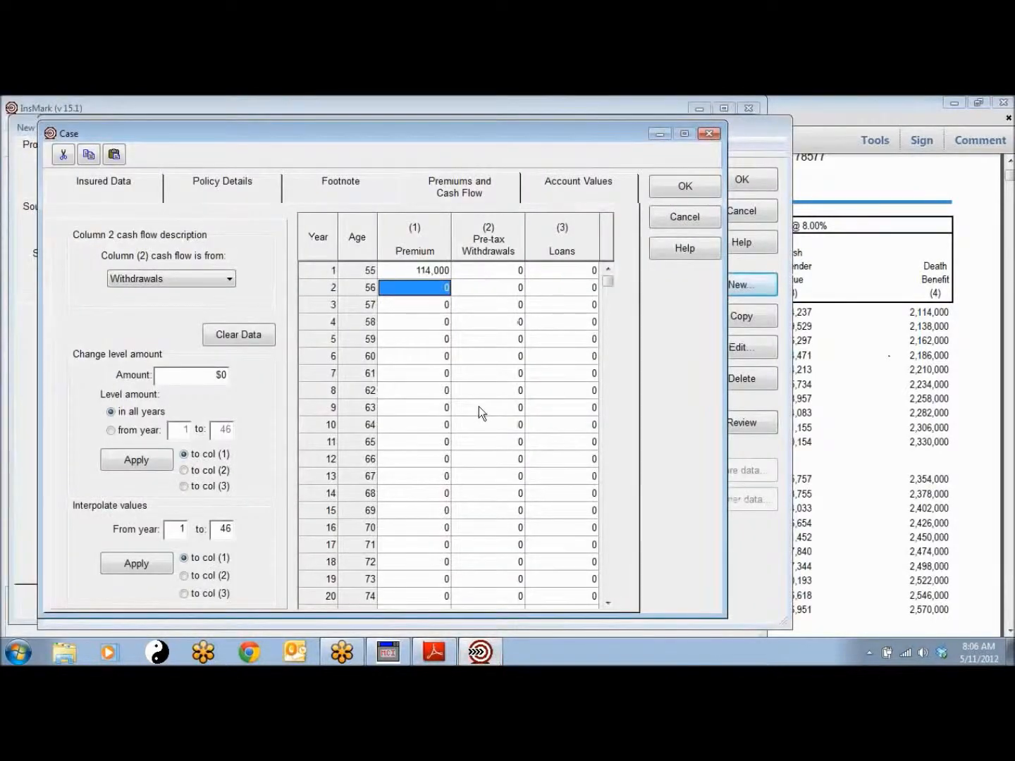
{"action": "type", "text": "24000"}
{"action": "key", "text": "Return"}
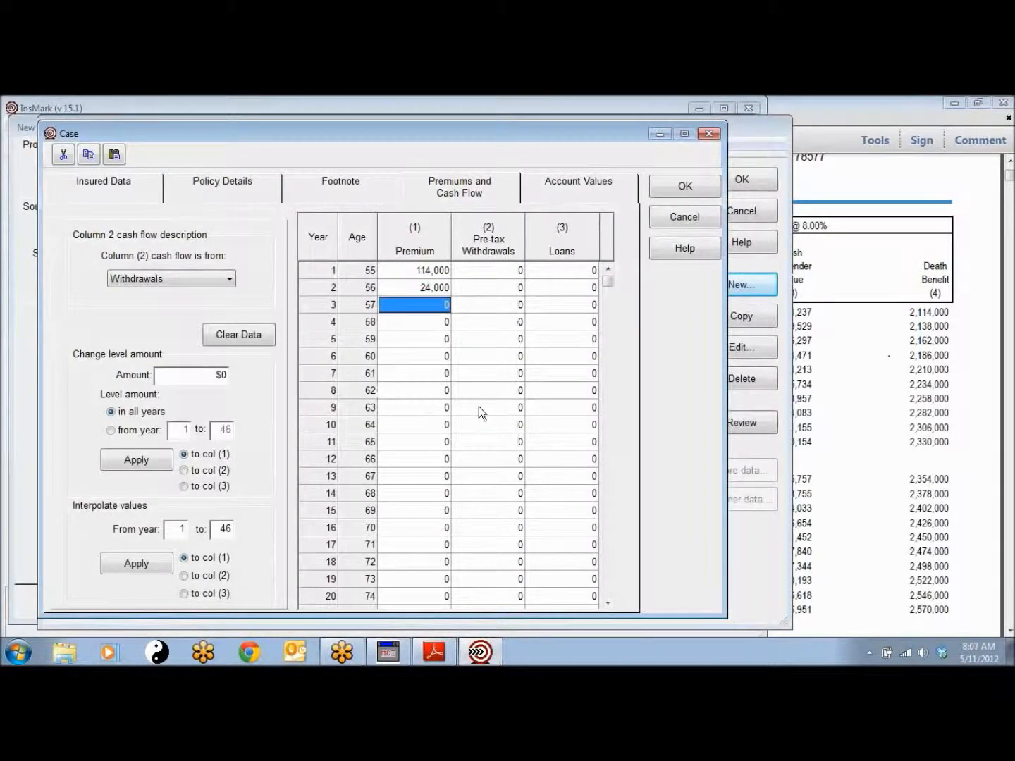
- Scroll the carrier's ledger PDF to check the premium column
{"action": "left_click", "coordinate": [830, 441]}
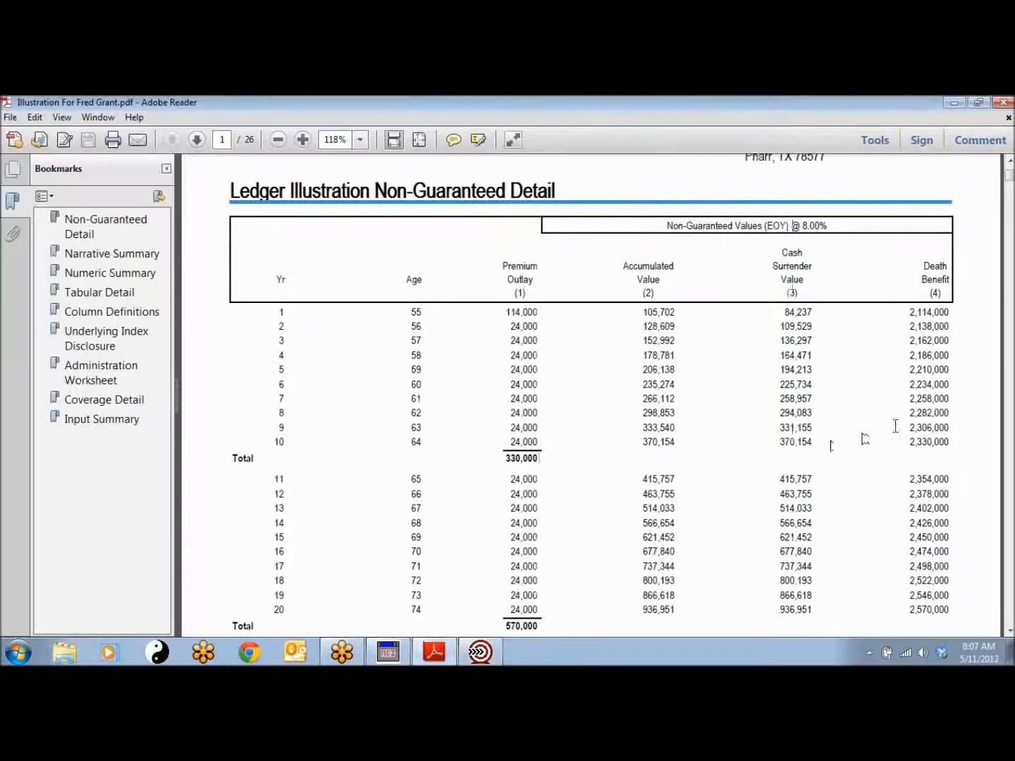
{"action": "scroll", "coordinate": [880, 430], "scroll_direction": "down", "scroll_amount": 5}
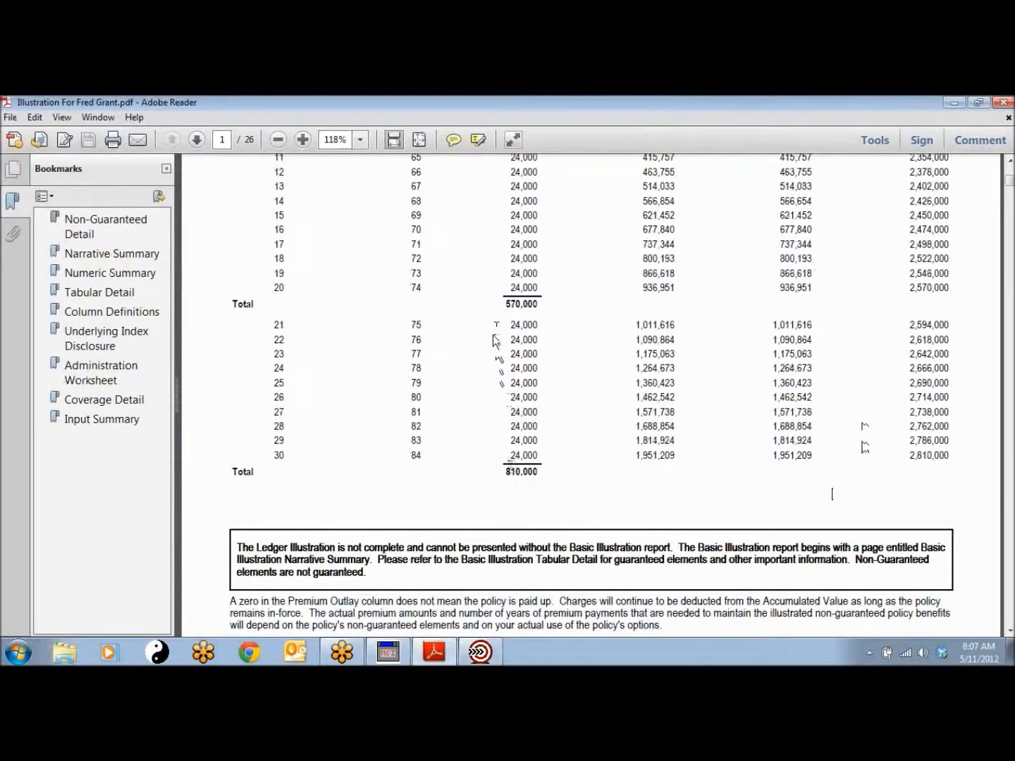
{"action": "scroll", "coordinate": [710, 410], "scroll_direction": "down", "scroll_amount": 10}
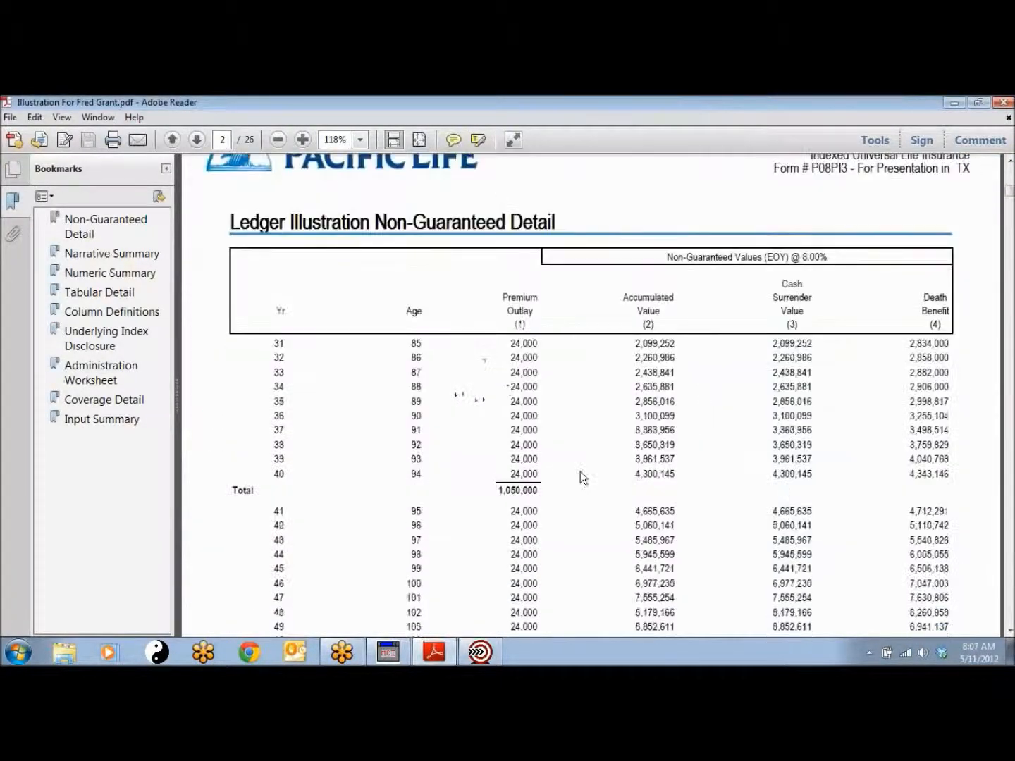
{"action": "scroll", "coordinate": [806, 445], "scroll_direction": "up", "scroll_amount": 10}
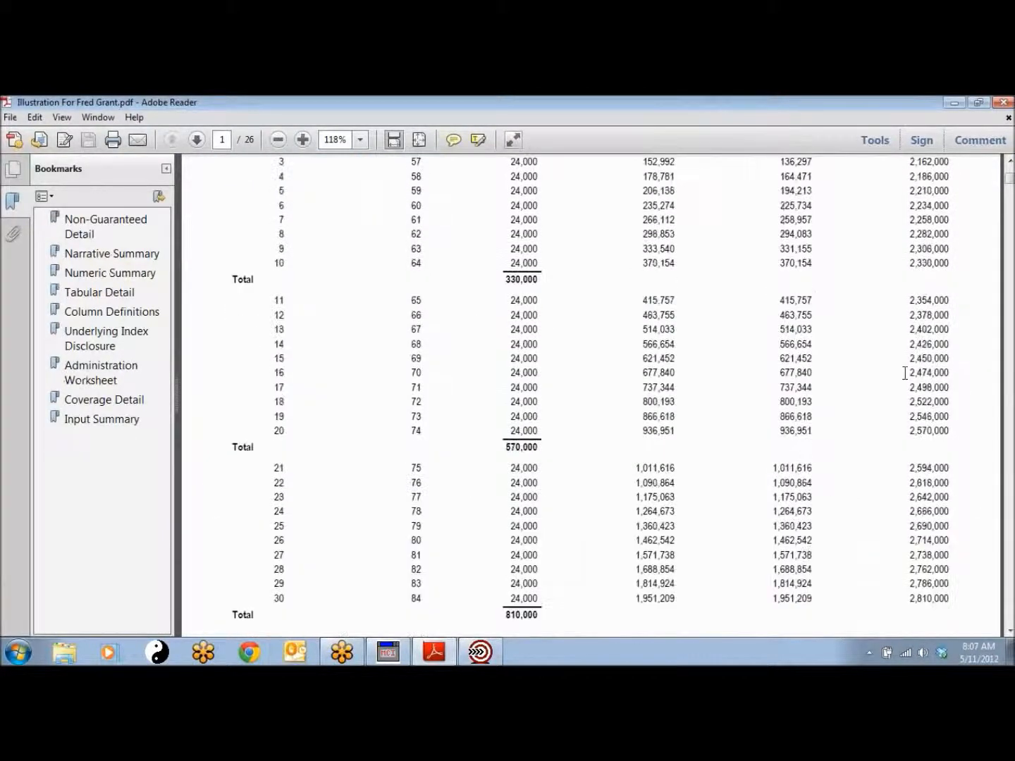
{"action": "scroll", "coordinate": [854, 341], "scroll_direction": "up", "scroll_amount": 2}
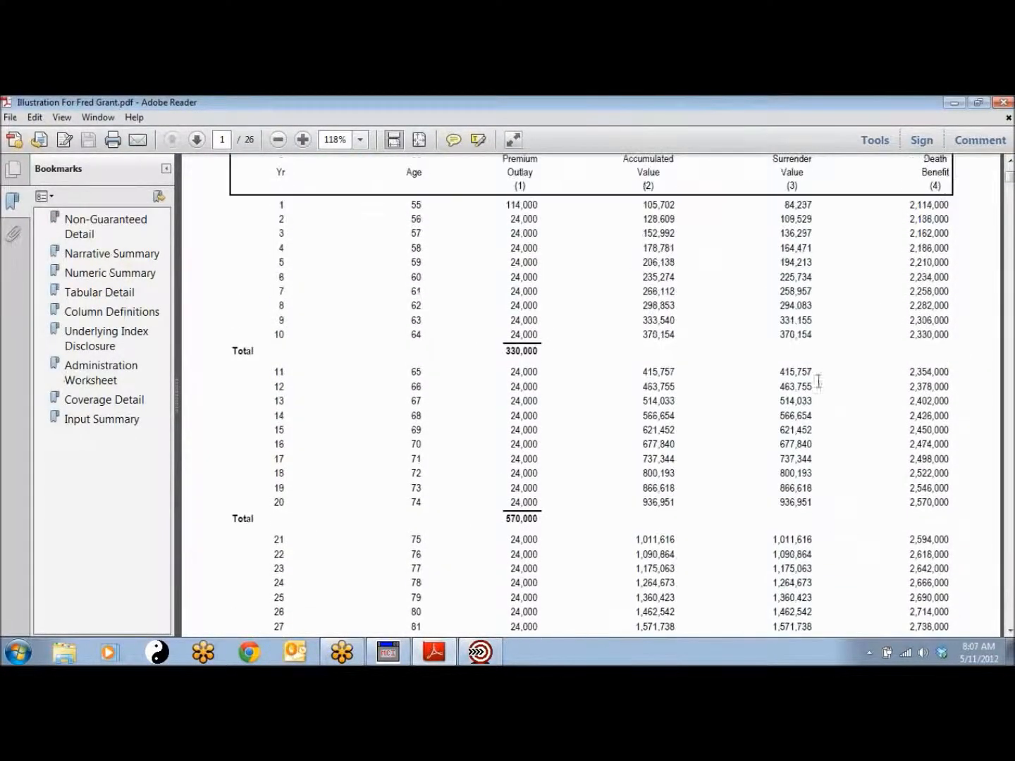
- Fill the premium for years 3 through 46 with 24,000
{"action": "left_click", "coordinate": [479, 652]}
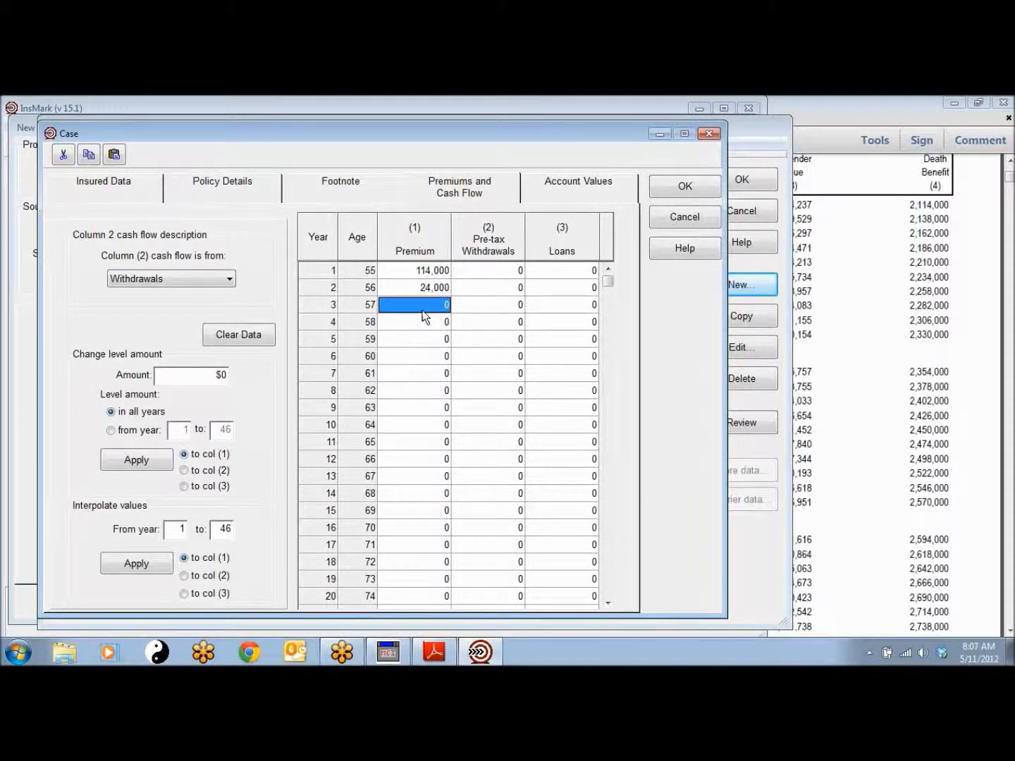
{"action": "left_click", "coordinate": [426, 292]}
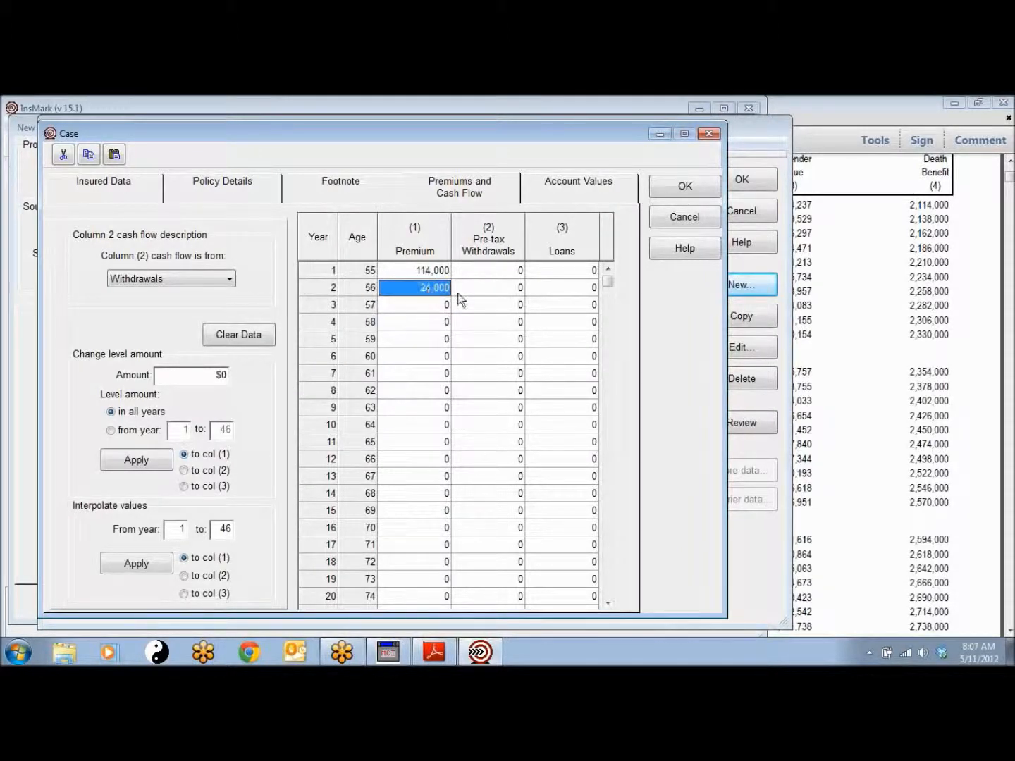
{"action": "left_click", "coordinate": [425, 310]}
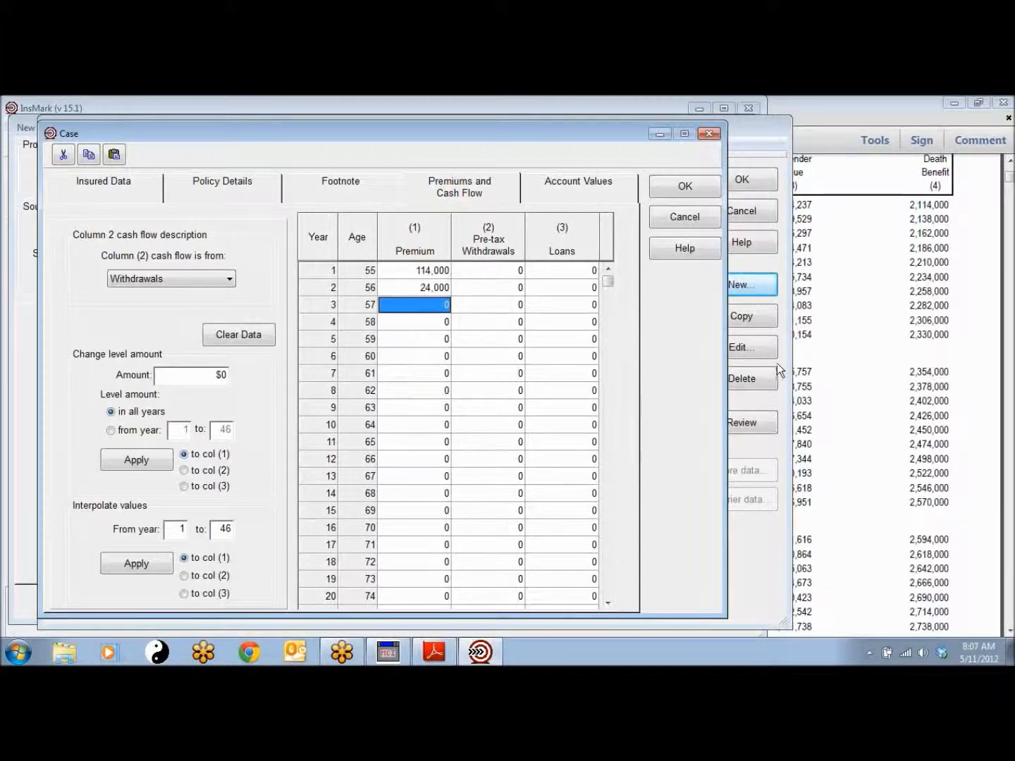
{"action": "key", "text": "F3"}
{"action": "key", "text": "F3"}
{"action": "key", "text": "F3"}
{"action": "key", "text": "F3"}
{"action": "key", "text": "F3"}
{"action": "key", "text": "F3"}
{"action": "key", "text": "F3"}
{"action": "key", "text": "F3"}
{"action": "key", "text": "F3"}
{"action": "key", "text": "F3"}
{"action": "key", "text": "F3"}
{"action": "key", "text": "F3"}
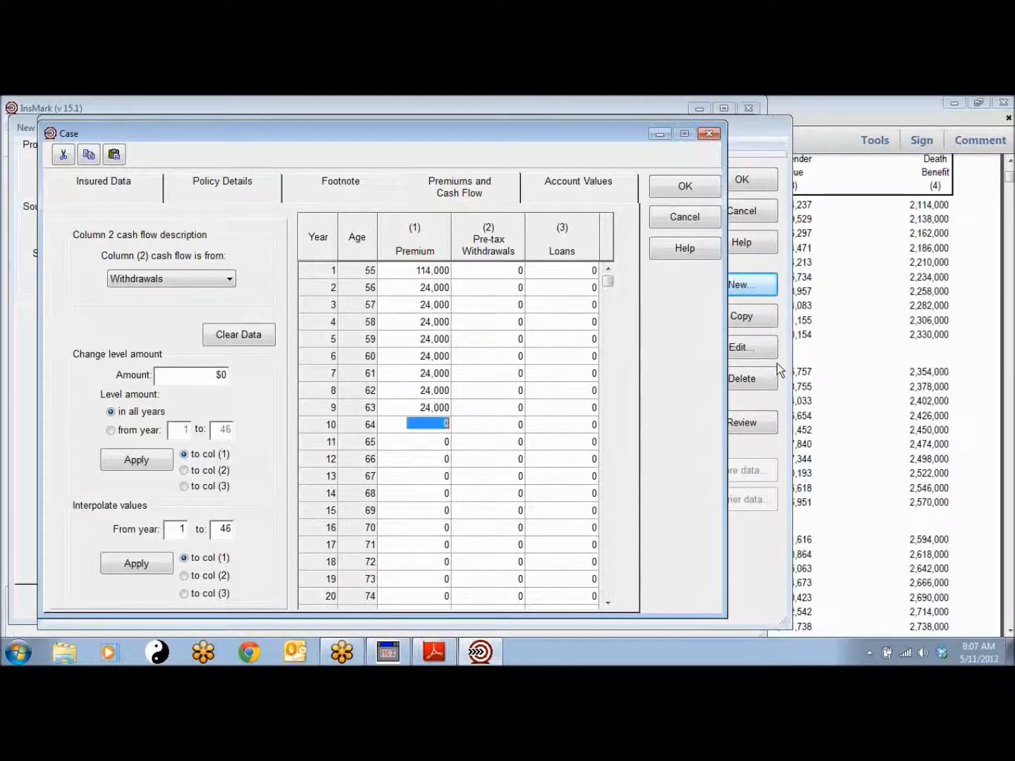
{"action": "key", "text": "F3"}
{"action": "key", "text": "F3"}
{"action": "key", "text": "F3"}
{"action": "key", "text": "F3"}
{"action": "key", "text": "F3"}
{"action": "key", "text": "F3"}
{"action": "key", "text": "F3"}
{"action": "key", "text": "F3"}
{"action": "key", "text": "F3"}
{"action": "key", "text": "F3"}
{"action": "key", "text": "F3"}
{"action": "key", "text": "F3"}
{"action": "key", "text": "F3"}
{"action": "key", "text": "F3"}
{"action": "key", "text": "F3"}
{"action": "key", "text": "F3"}
{"action": "key", "text": "F3"}
{"action": "key", "text": "F3"}
{"action": "key", "text": "F3"}
{"action": "key", "text": "F3"}
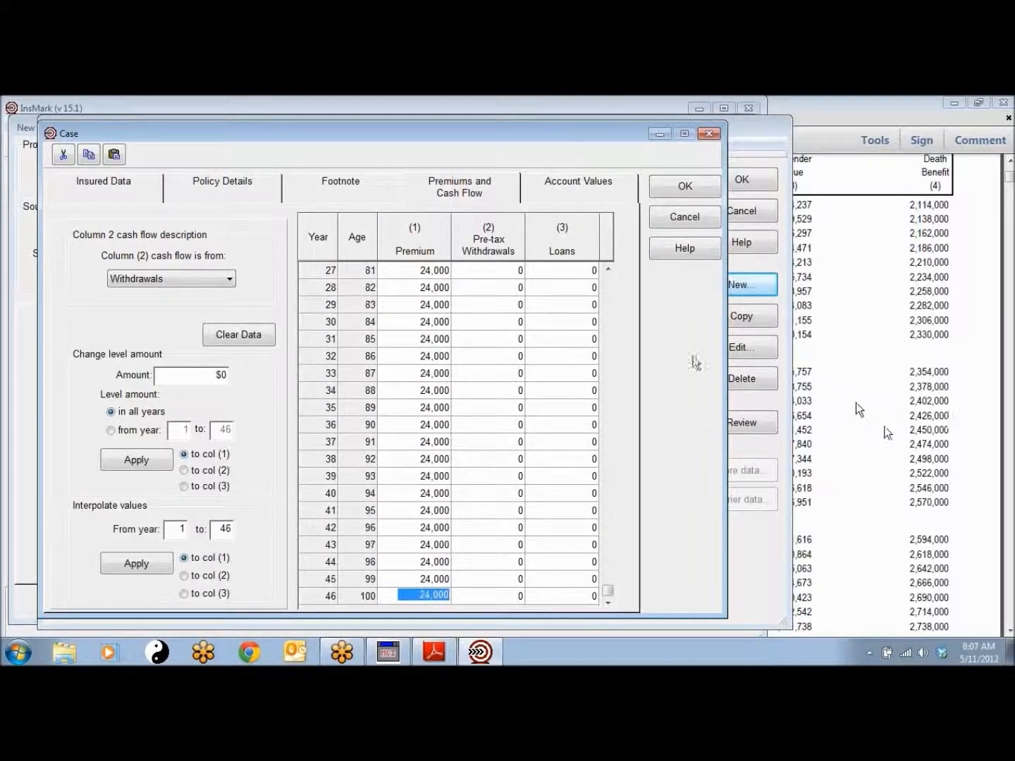
- Check the premiums against the ledger PDF, then open the case's Account Values table
{"action": "left_click", "coordinate": [886, 430]}
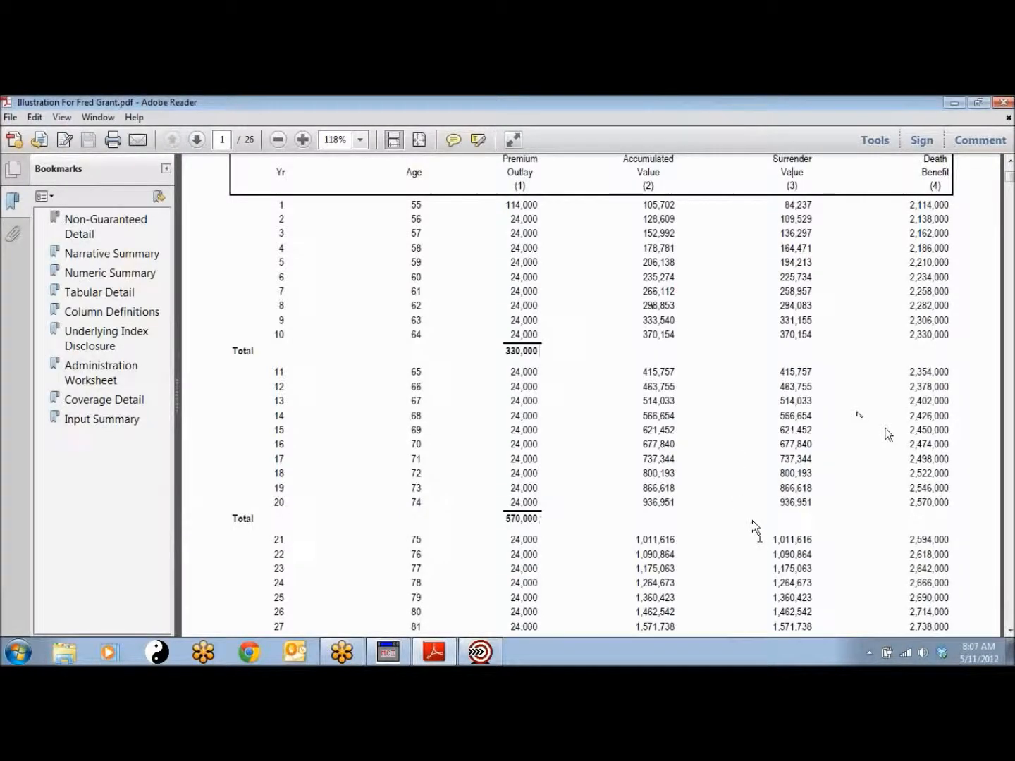
{"action": "left_click", "coordinate": [480, 652]}
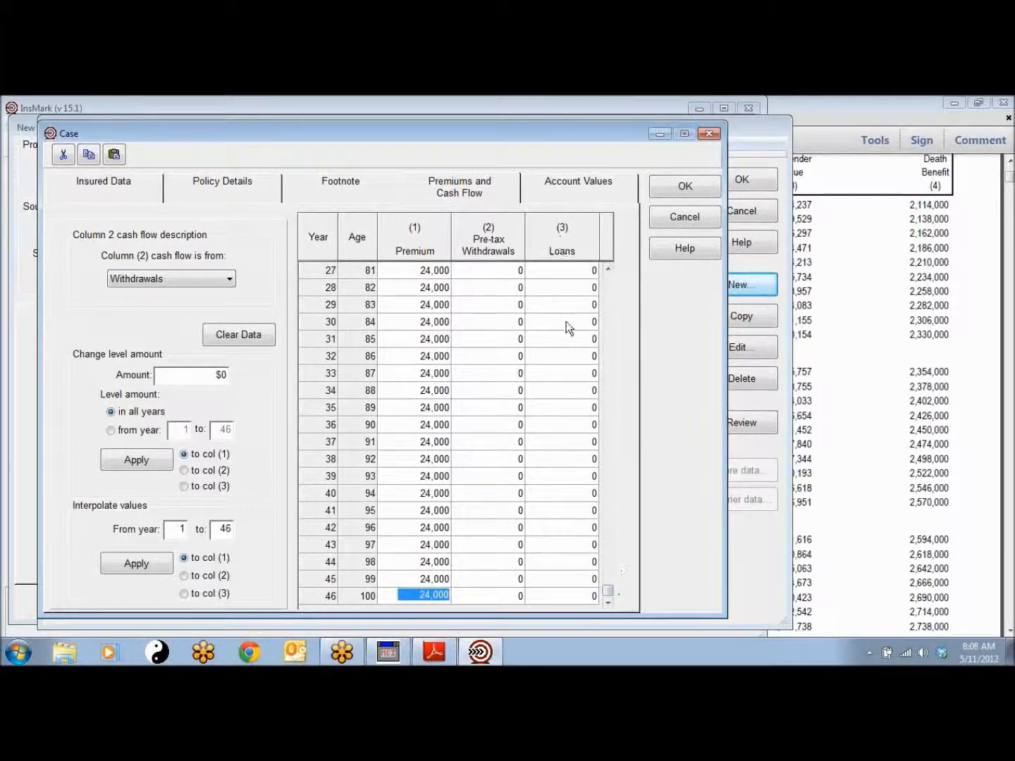
{"action": "left_click_drag", "start_coordinate": [607, 593], "coordinate": [615, 367]}
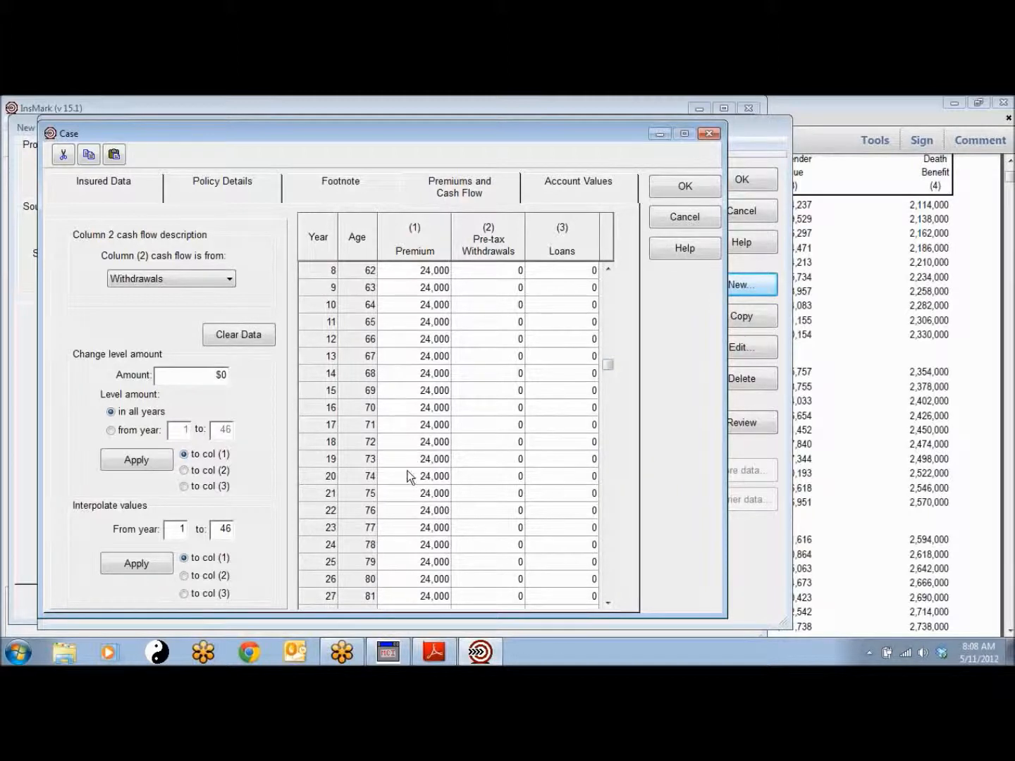
{"action": "left_click", "coordinate": [555, 496]}
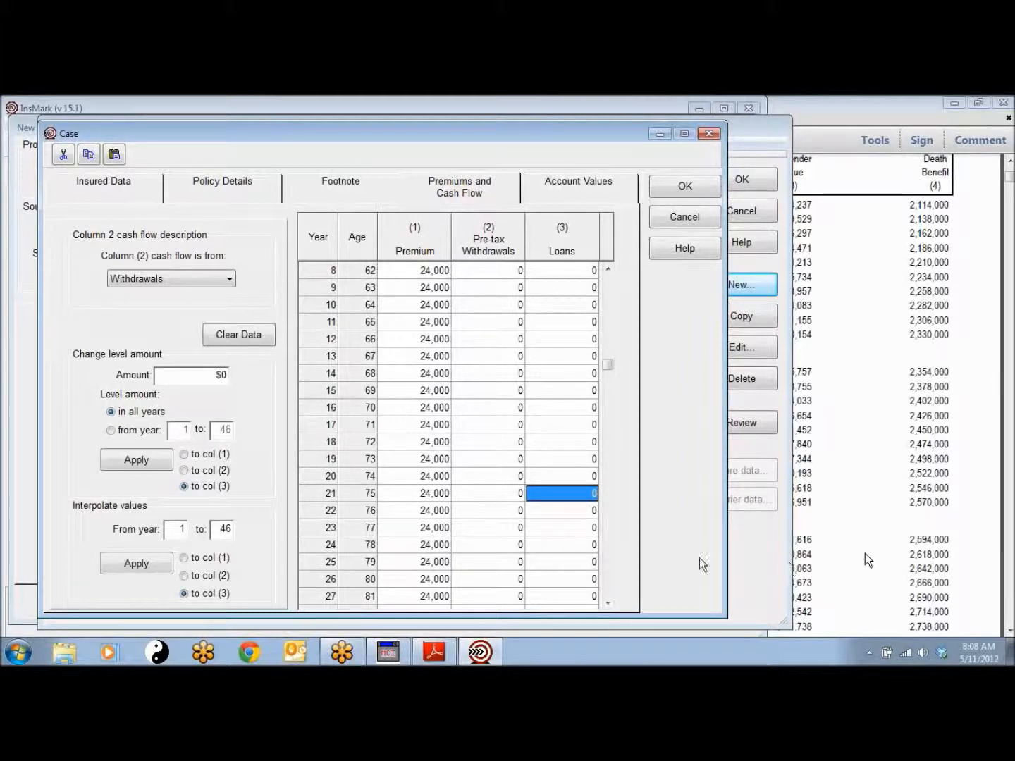
{"action": "left_click", "coordinate": [574, 195]}
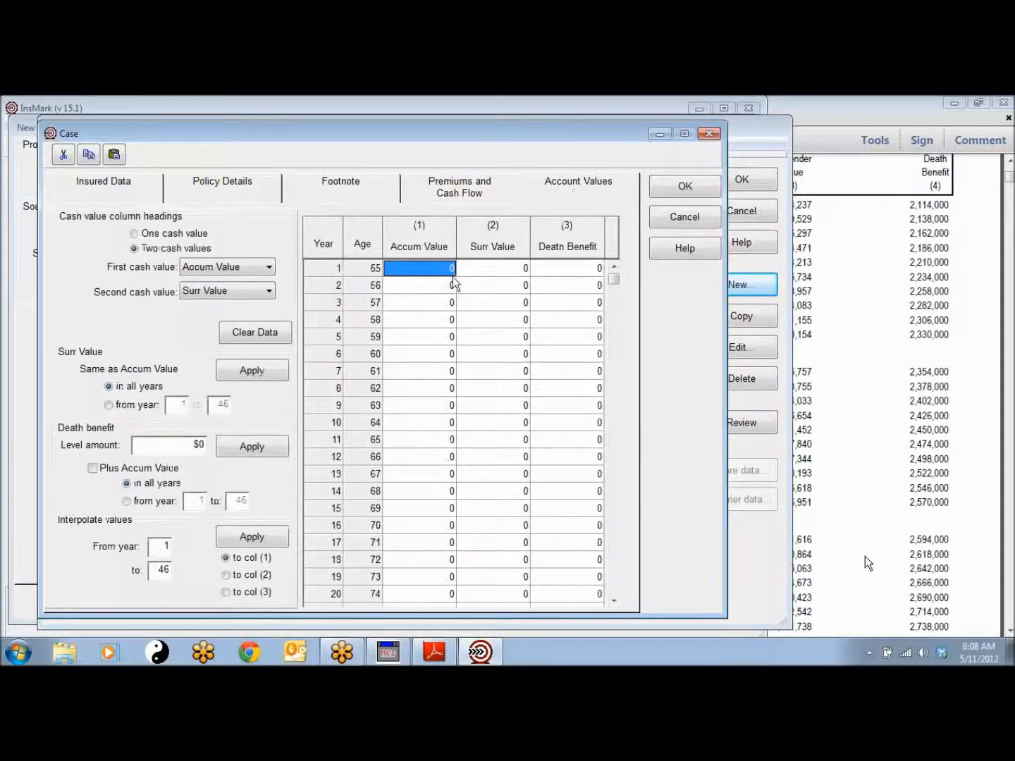
- Minimize InsMark to bring the ledger PDF forward and open Reader's zoom level list
{"action": "left_click", "coordinate": [832, 377]}
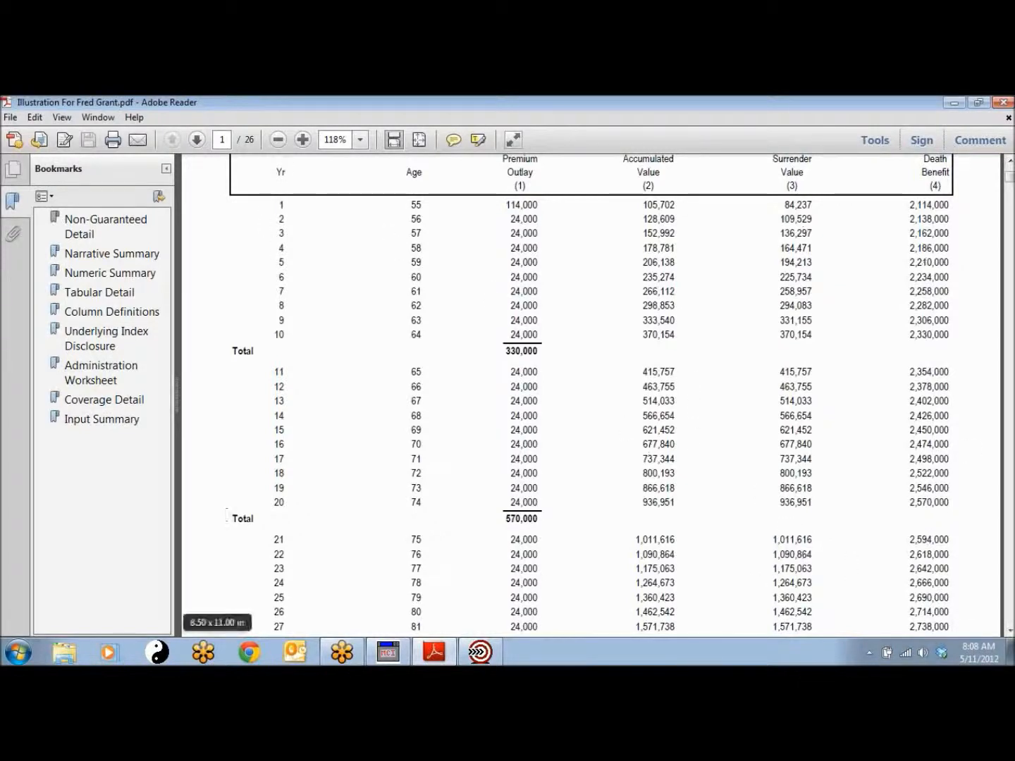
{"action": "left_click", "coordinate": [360, 141]}
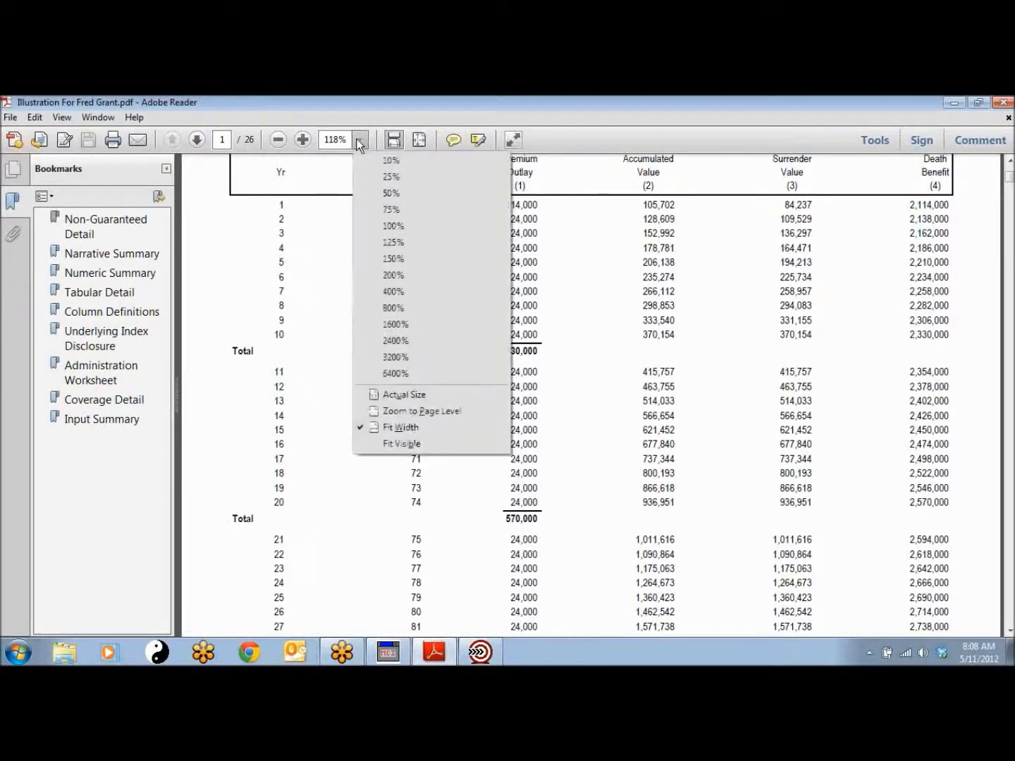
- At 100% zoom, copy the Accumulated Value, Surrender Value and Death Benefit columns for years 1–30
{"action": "left_click", "coordinate": [389, 232]}
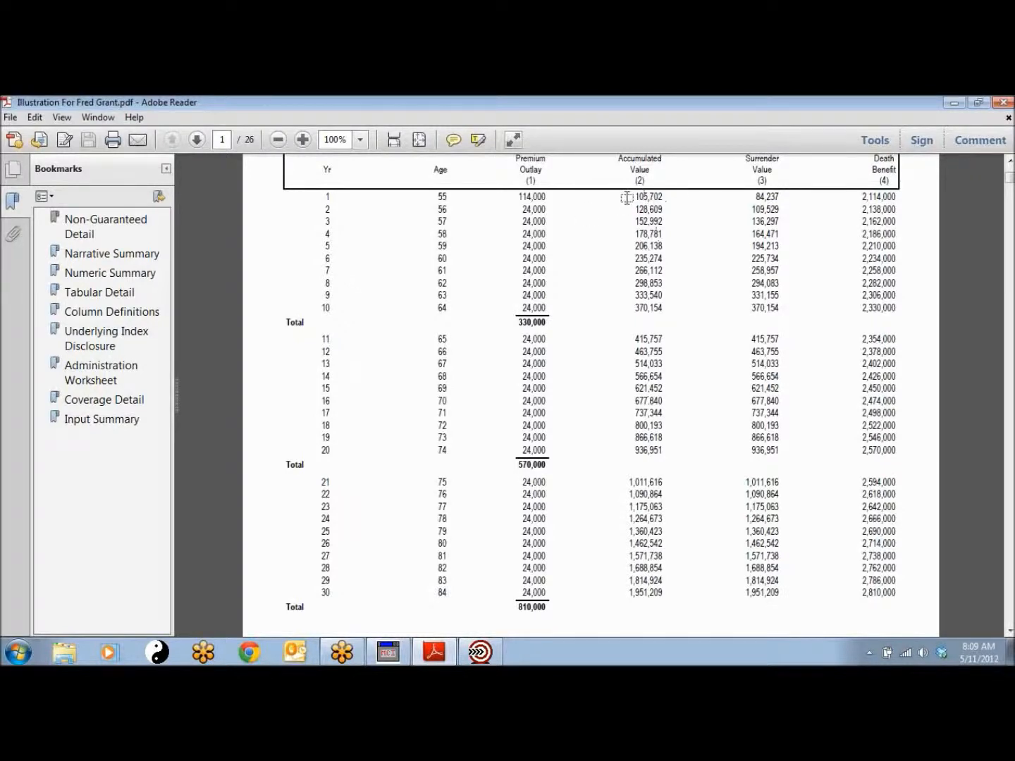
{"action": "left_click_drag", "start_coordinate": [627, 198], "coordinate": [917, 619]}
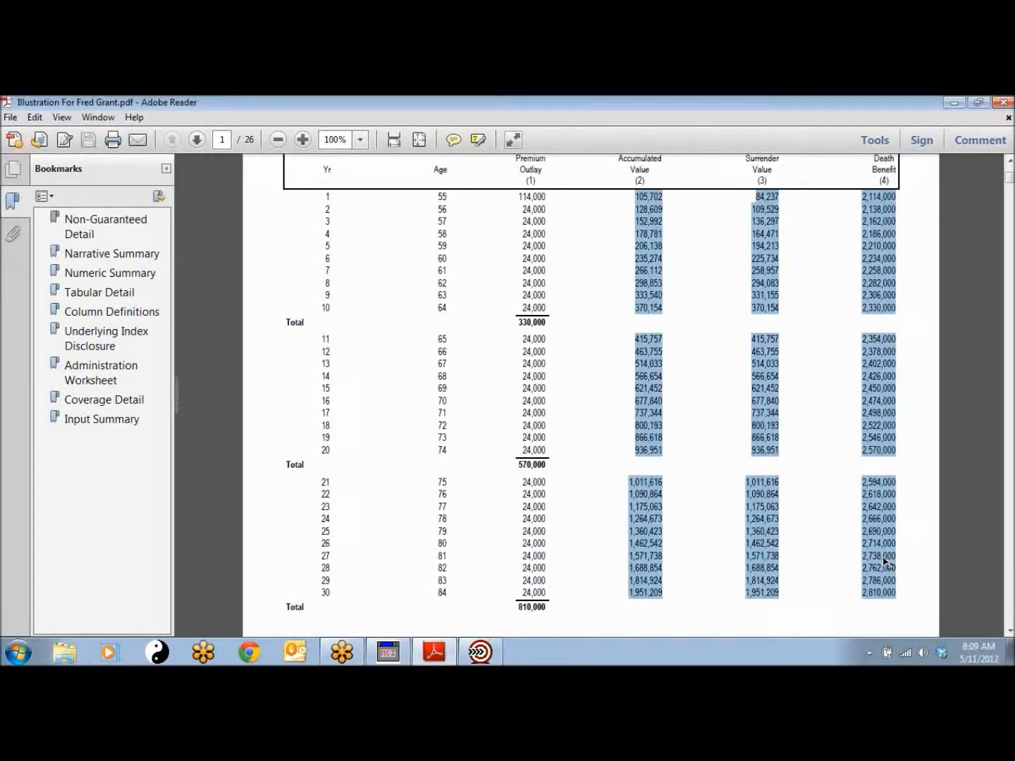
{"action": "left_click", "coordinate": [759, 617]}
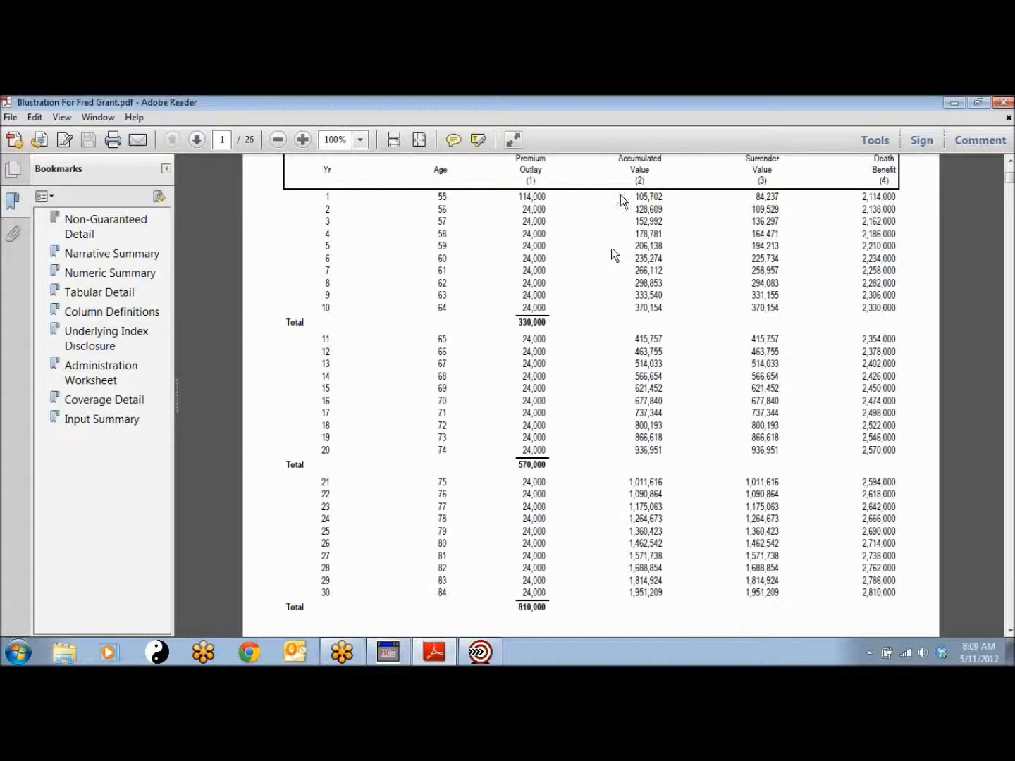
{"action": "left_click_drag", "start_coordinate": [620, 193], "coordinate": [916, 615]}
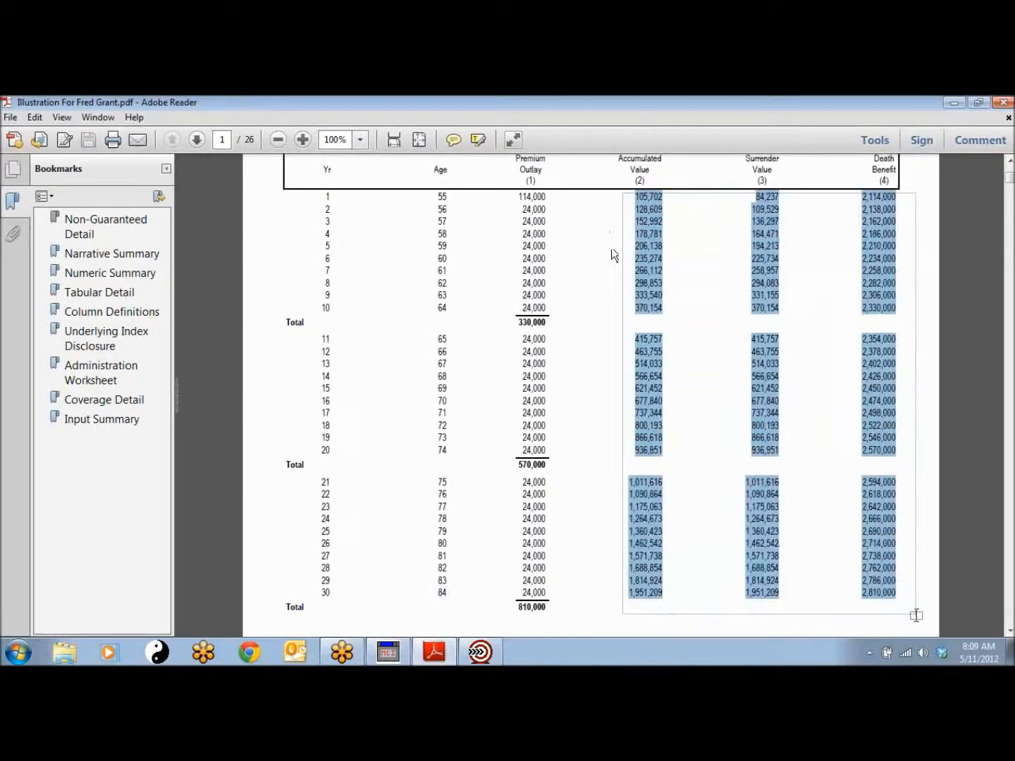
{"action": "left_click_drag", "start_coordinate": [916, 616], "coordinate": [925, 613]}
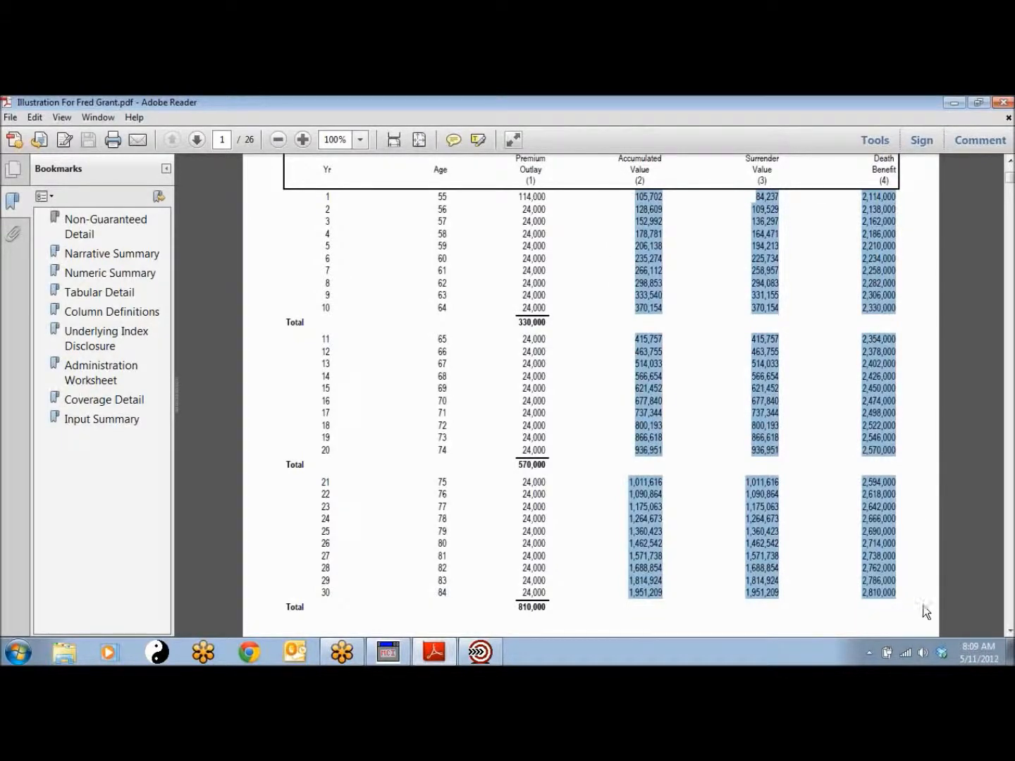
{"action": "right_click", "coordinate": [878, 564]}
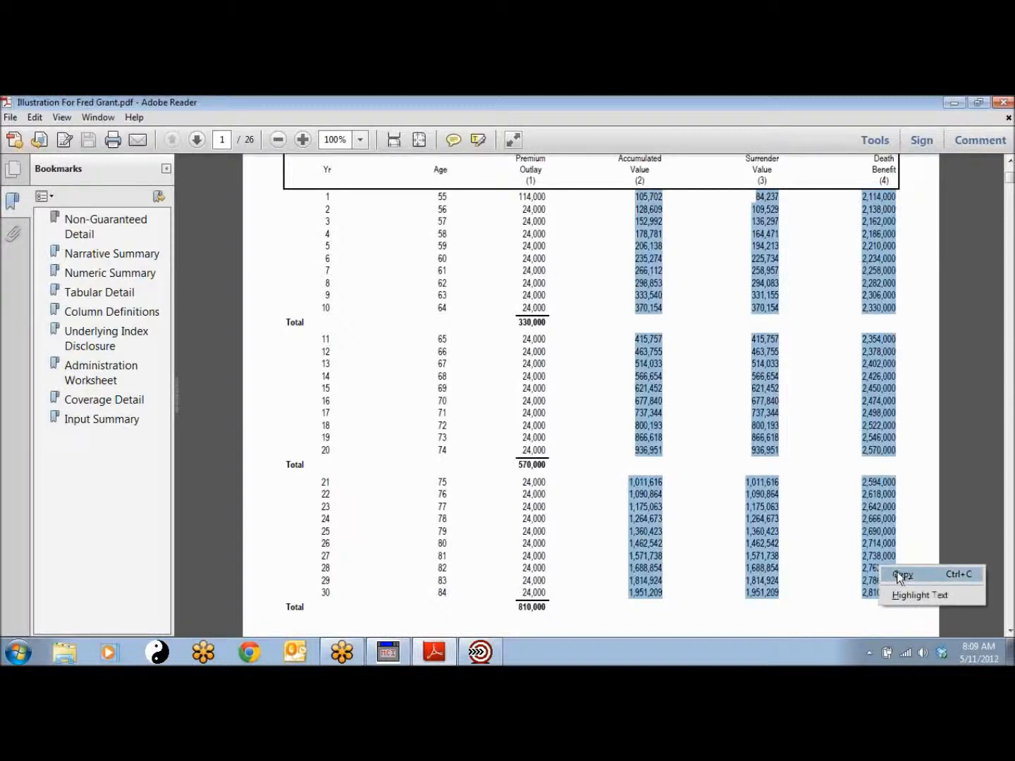
{"action": "left_click", "coordinate": [900, 578]}
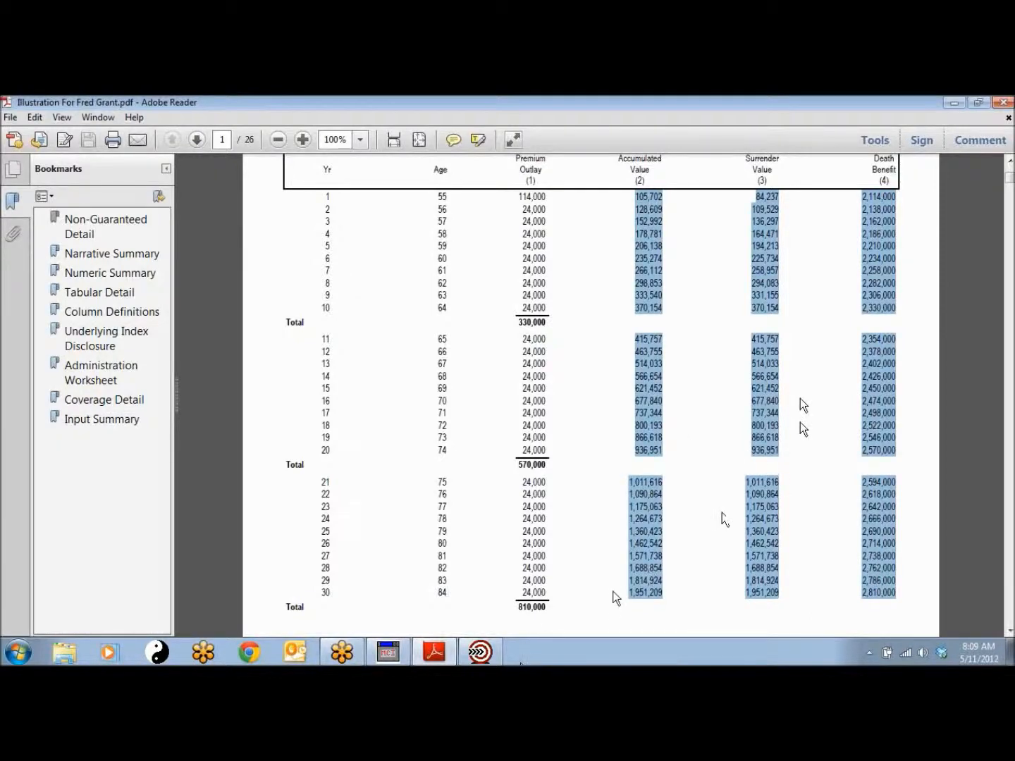
{"action": "left_click", "coordinate": [485, 659]}
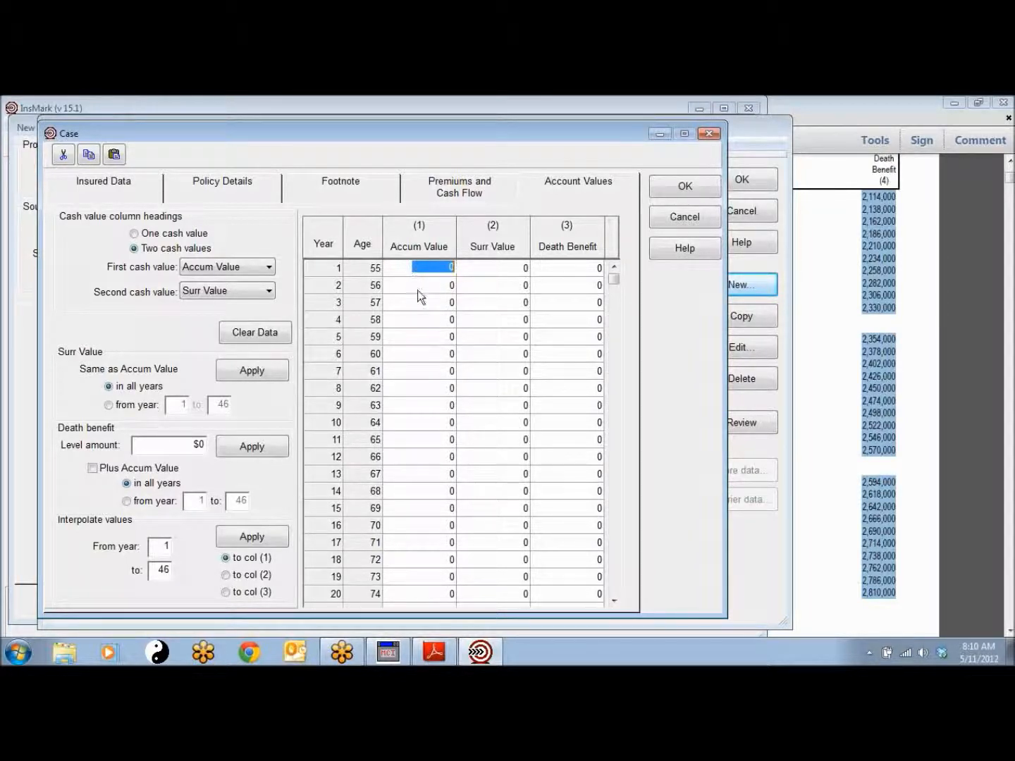
- Paste the copied year 1–30 ledger values starting at the year-1 Accum Value cell
{"action": "left_click", "coordinate": [410, 267]}
{"action": "left_click", "coordinate": [492, 406]}
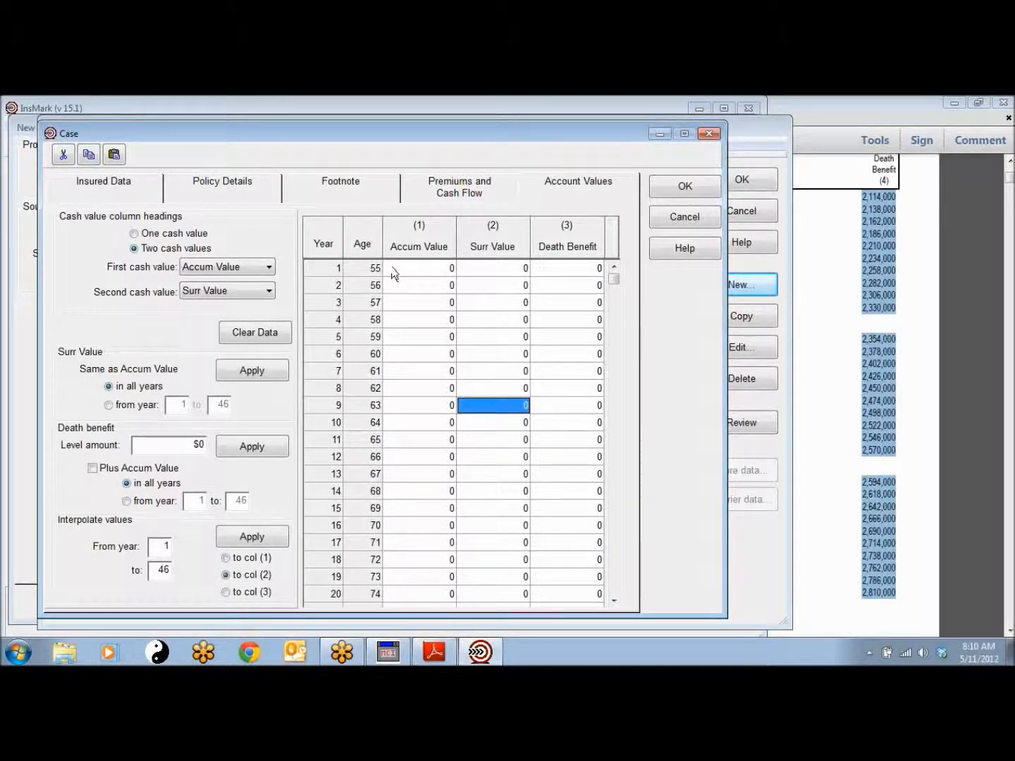
{"action": "left_click", "coordinate": [393, 269]}
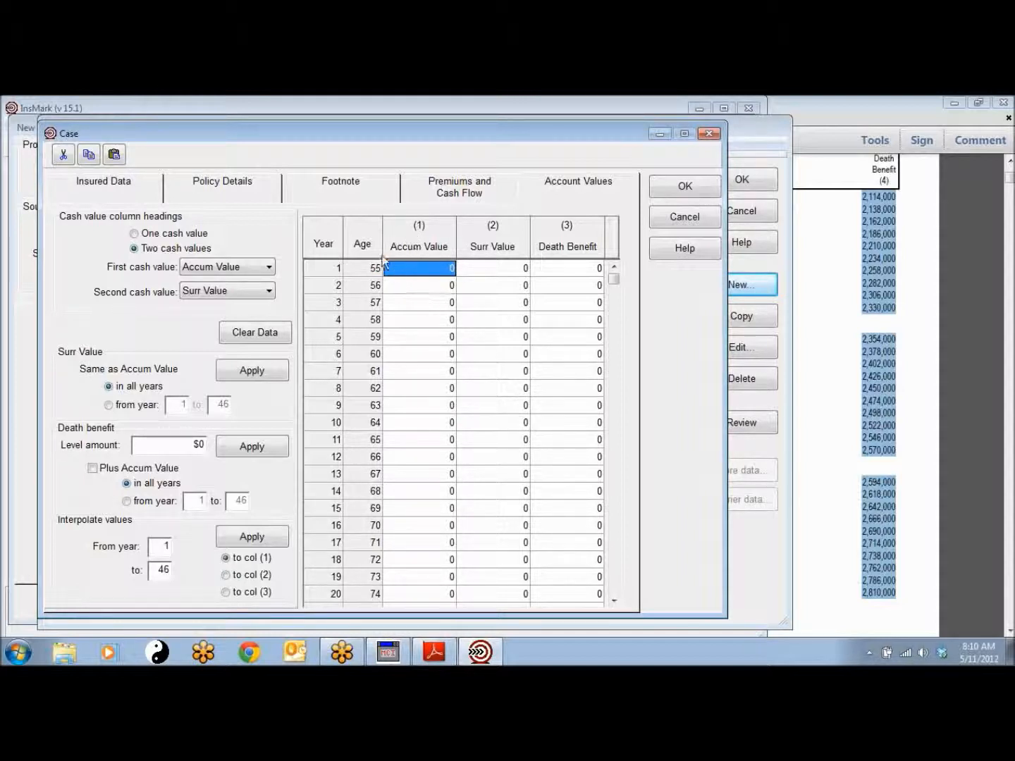
{"action": "left_click", "coordinate": [114, 155]}
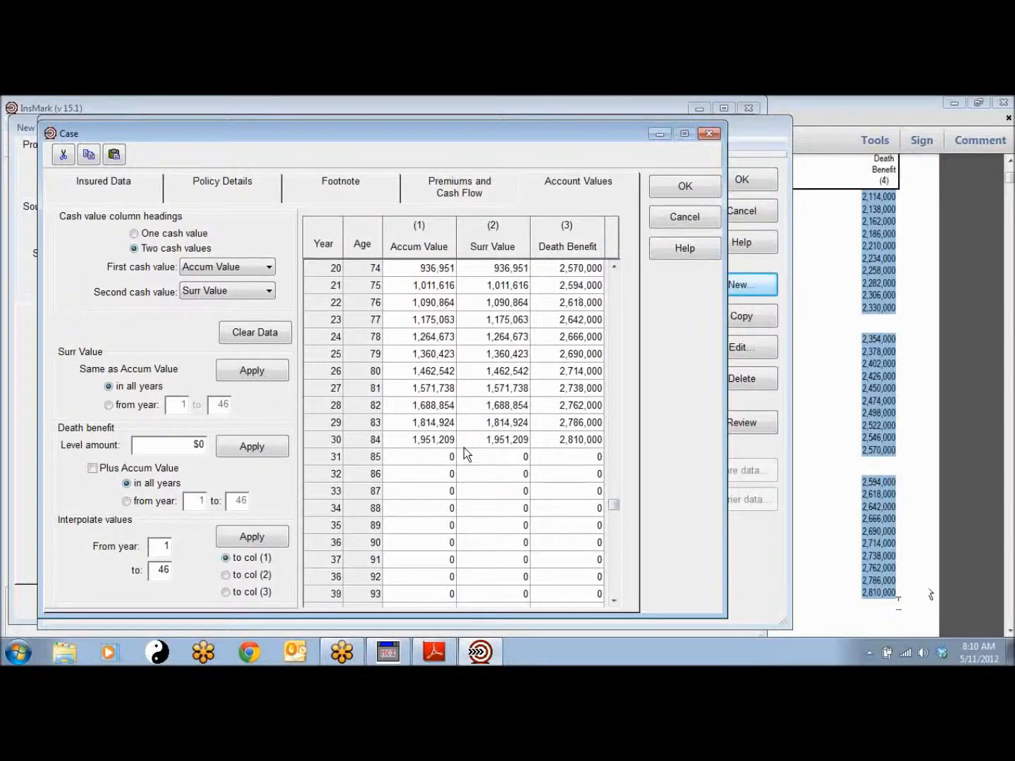
{"action": "left_click", "coordinate": [912, 613]}
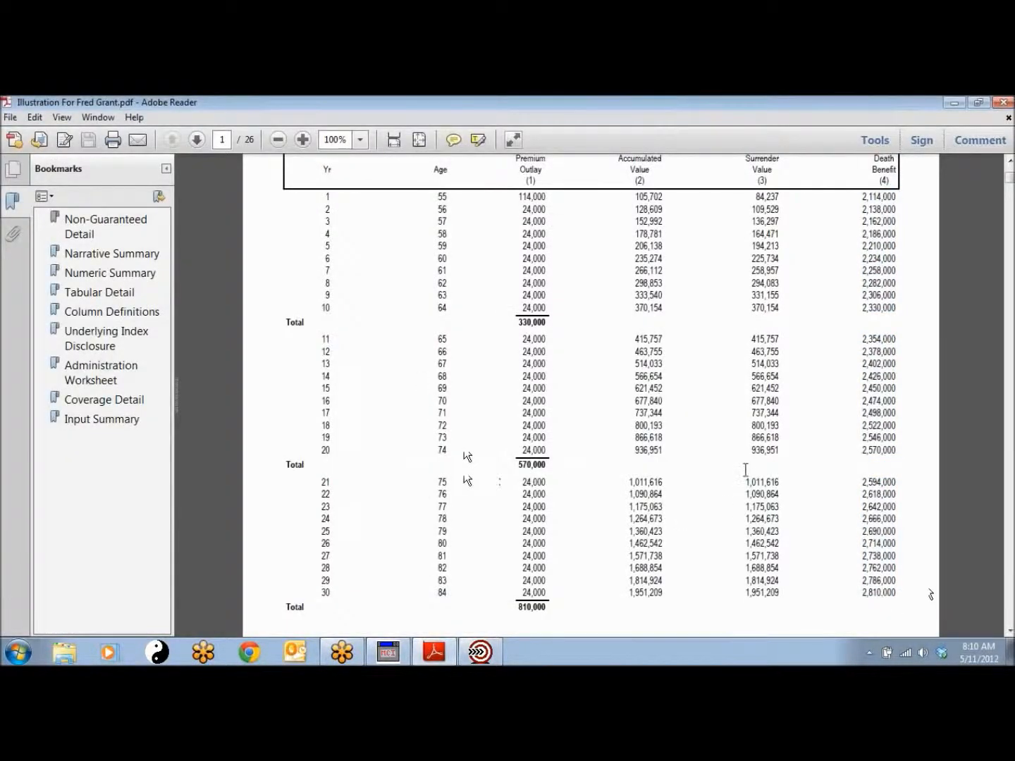
- Copy the year 31–49 accumulated, surrender and death benefit figures from the ledger's second page
{"action": "scroll", "coordinate": [745, 468], "scroll_direction": "down", "scroll_amount": 10}
{"action": "scroll", "coordinate": [746, 468], "scroll_direction": "down", "scroll_amount": 7}
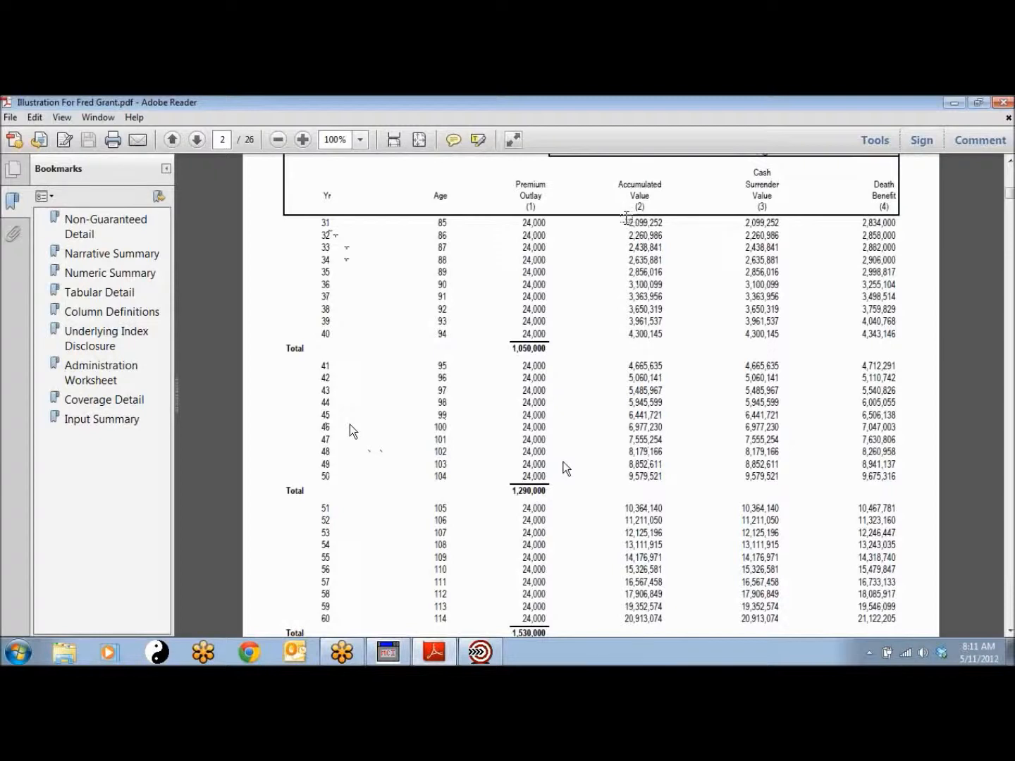
{"action": "left_click_drag", "start_coordinate": [625, 220], "coordinate": [739, 231]}
{"action": "left_click_drag", "start_coordinate": [872, 325], "coordinate": [910, 459]}
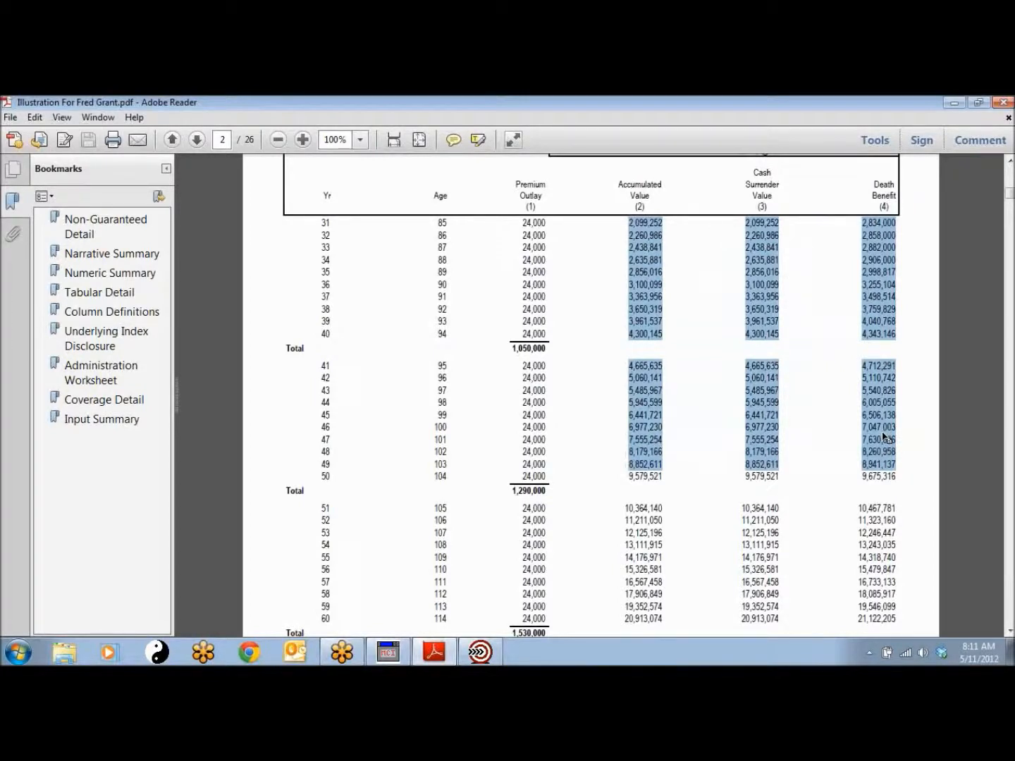
{"action": "right_click", "coordinate": [883, 436]}
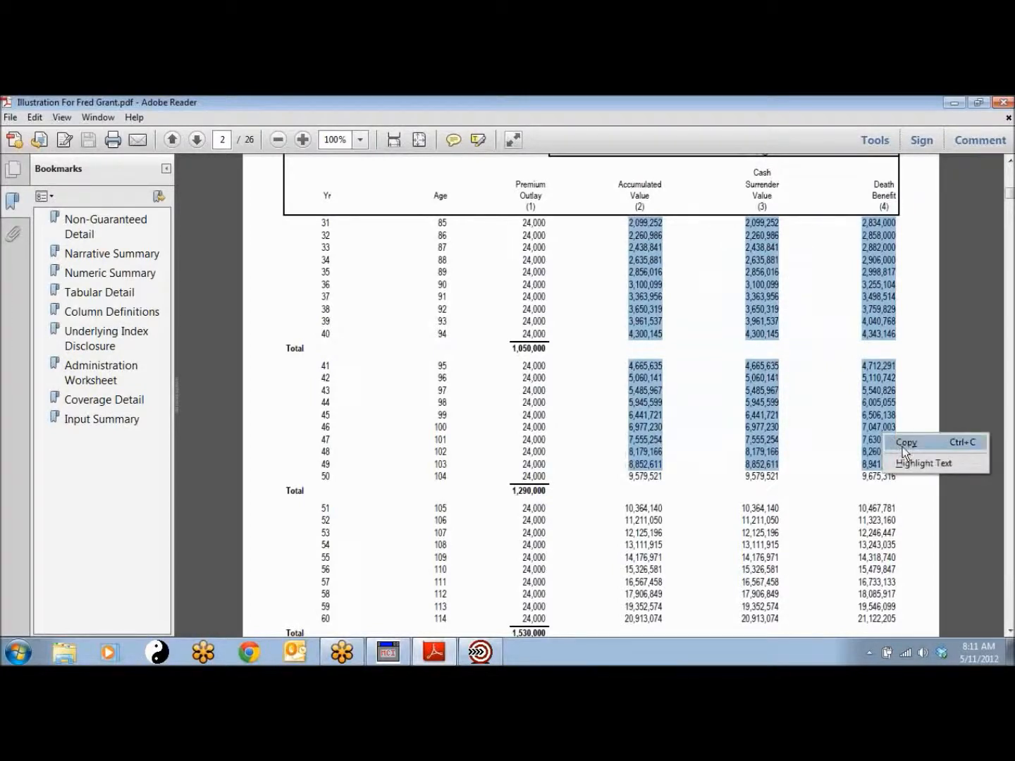
{"action": "left_click", "coordinate": [904, 443]}
{"action": "left_click", "coordinate": [480, 651]}
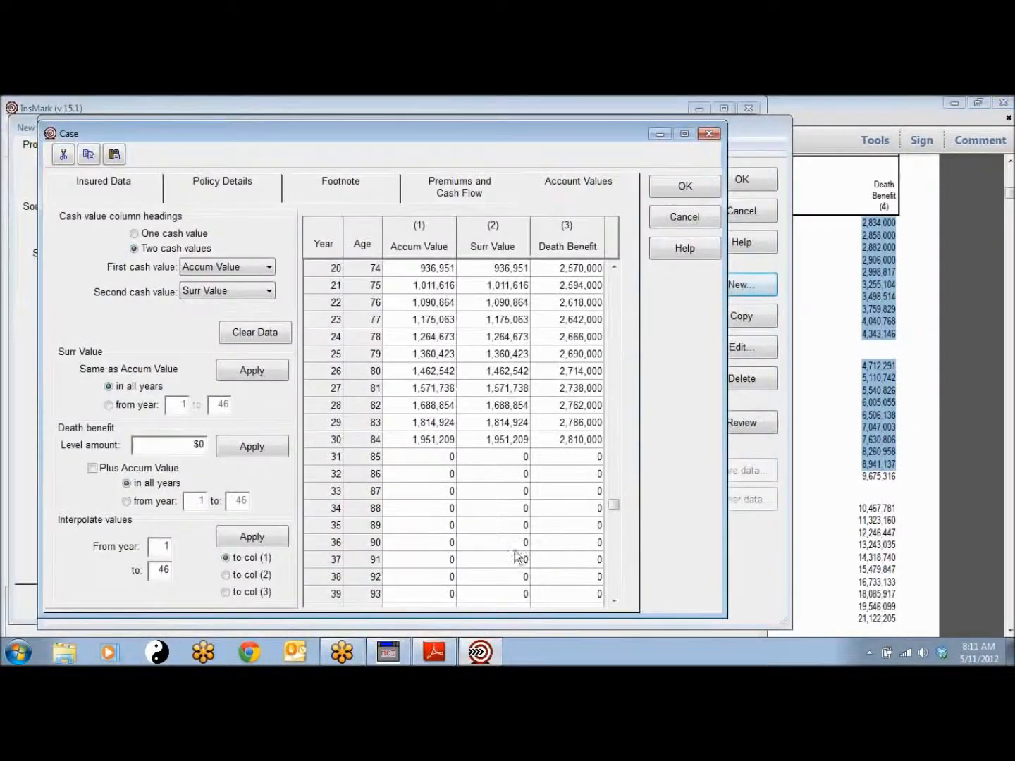
- Paste the year 31–49 values from year 31's Accum Value cell and scroll to verify them
{"action": "left_click", "coordinate": [412, 463]}
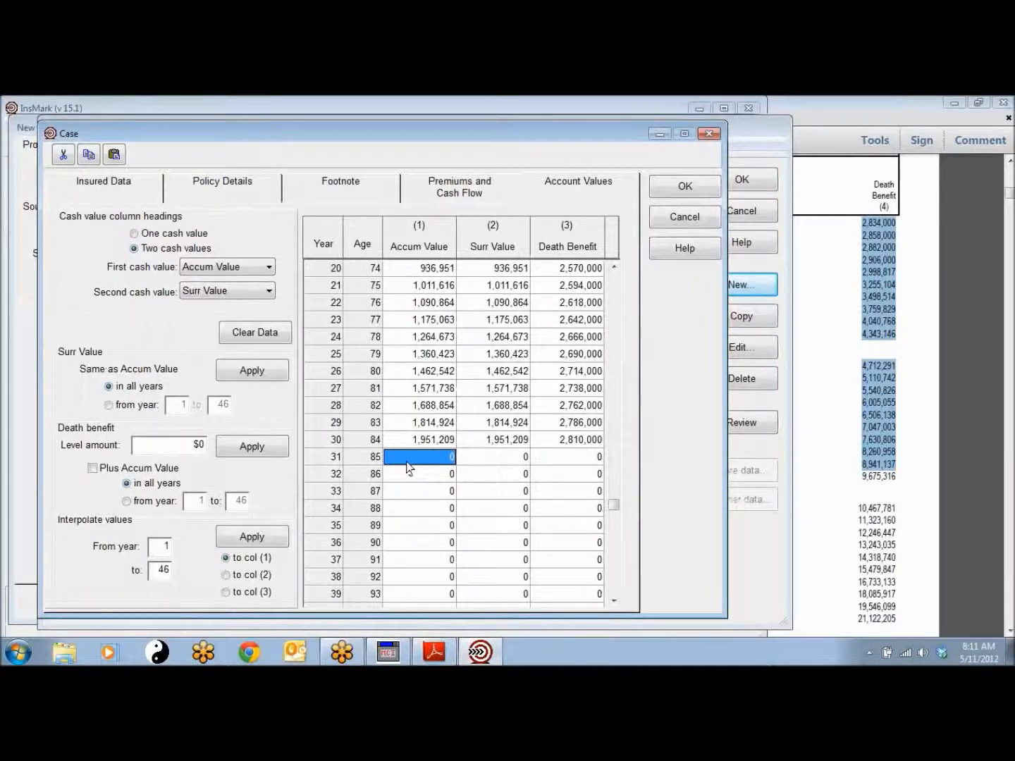
{"action": "left_click", "coordinate": [114, 156]}
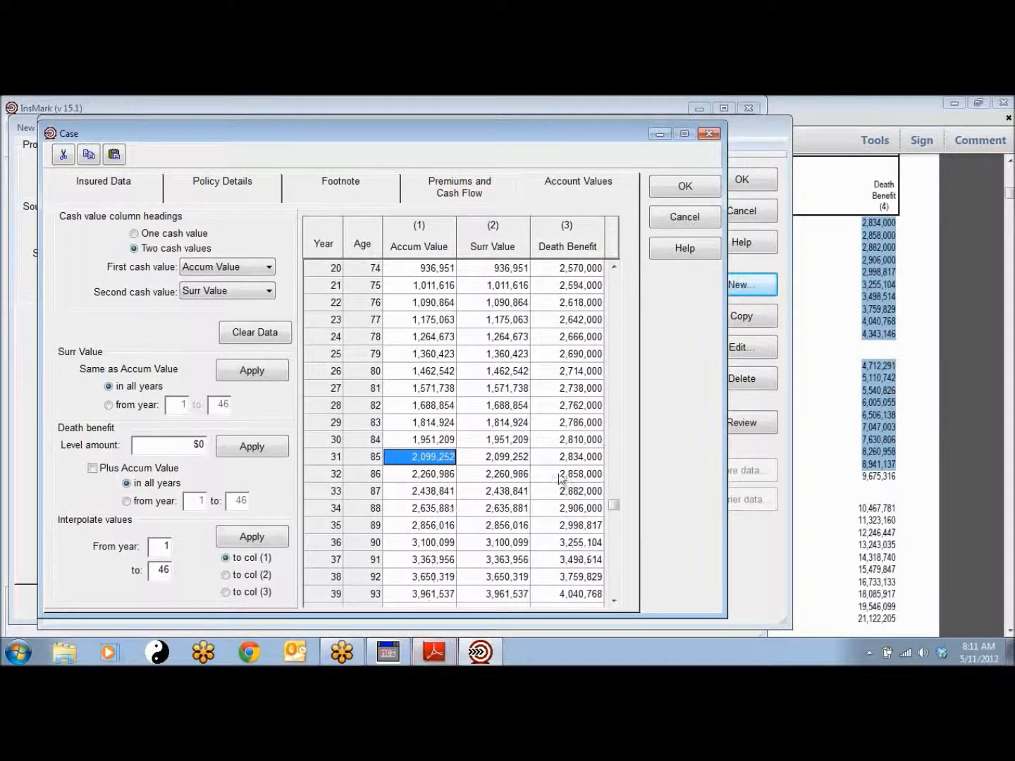
{"action": "left_click_drag", "start_coordinate": [613, 504], "coordinate": [618, 270]}
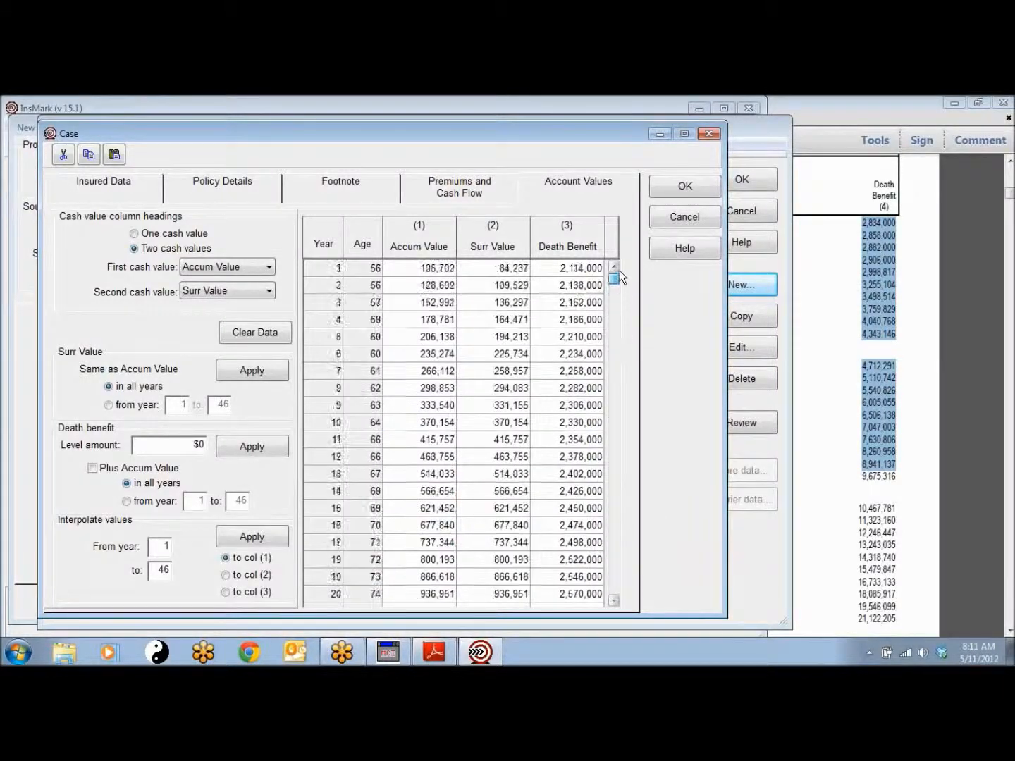
- Save the case as the proposal's source data, review it, and choose Other Investments vs. Your Policy
{"action": "left_click", "coordinate": [682, 190]}
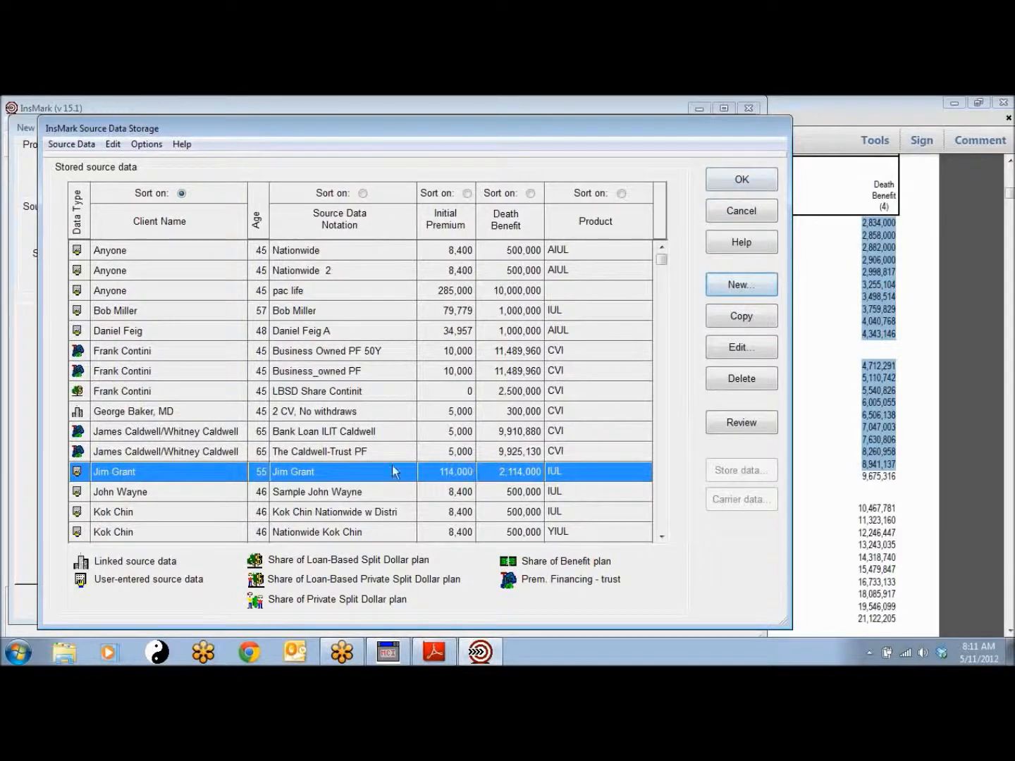
{"action": "left_click", "coordinate": [740, 181]}
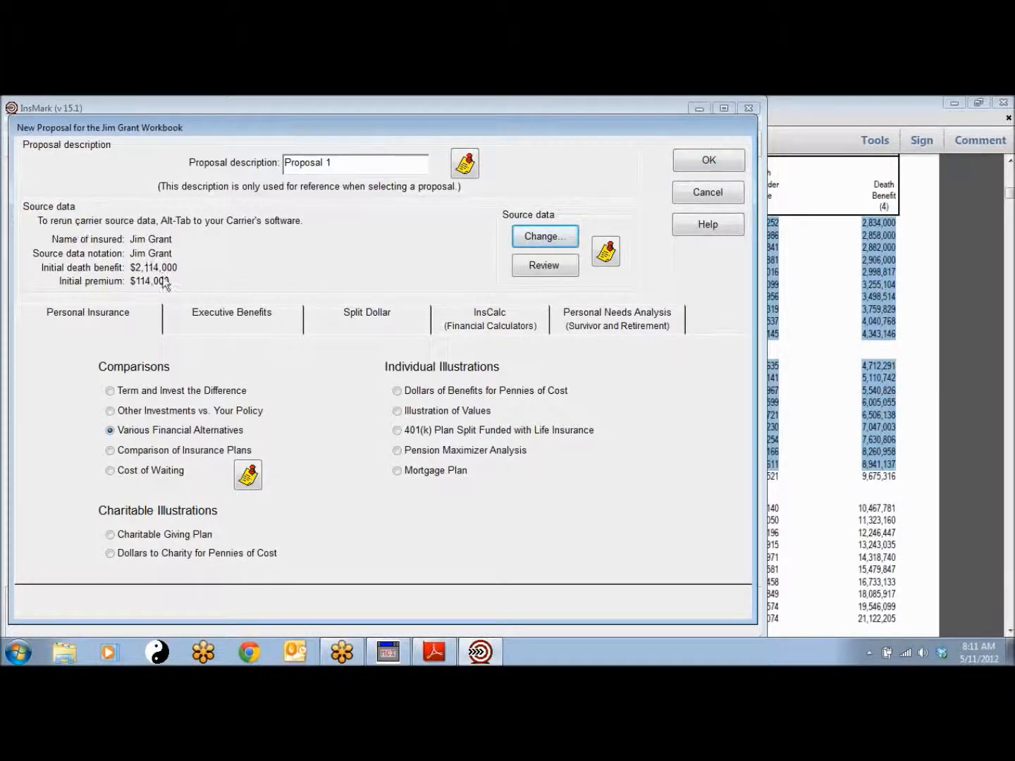
{"action": "left_click", "coordinate": [543, 267]}
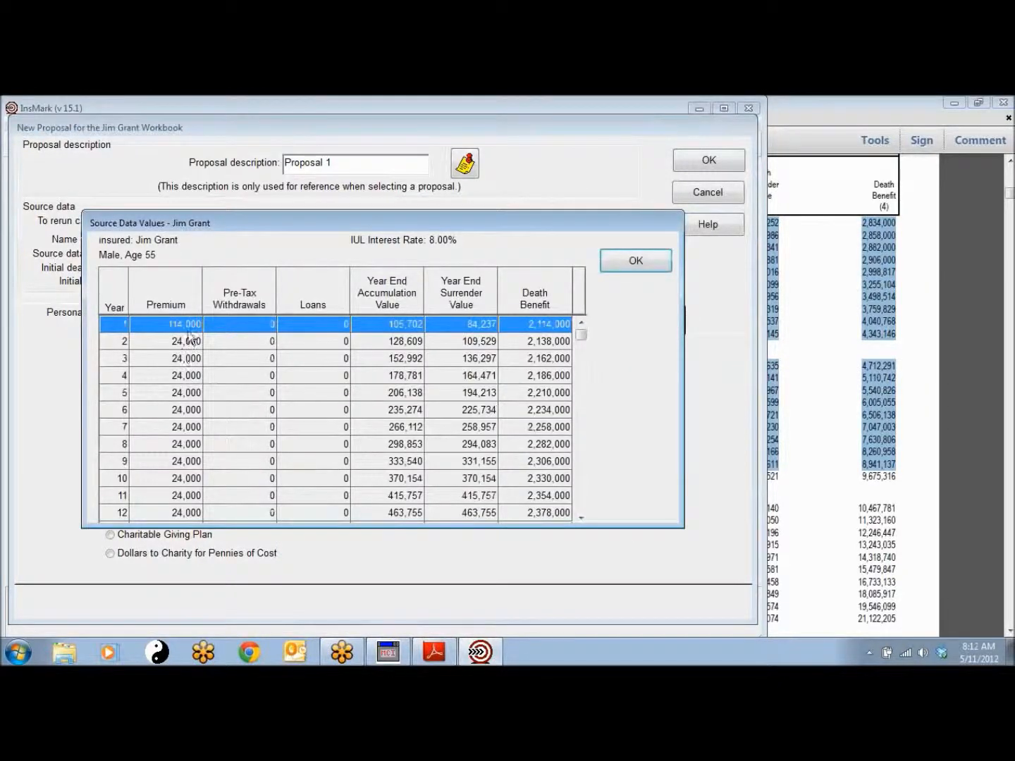
{"action": "mouse_move", "coordinate": [582, 333]}
{"action": "left_mouse_down"}
{"action": "mouse_move", "coordinate": [592, 510]}
{"action": "mouse_move", "coordinate": [586, 319]}
{"action": "left_mouse_up"}
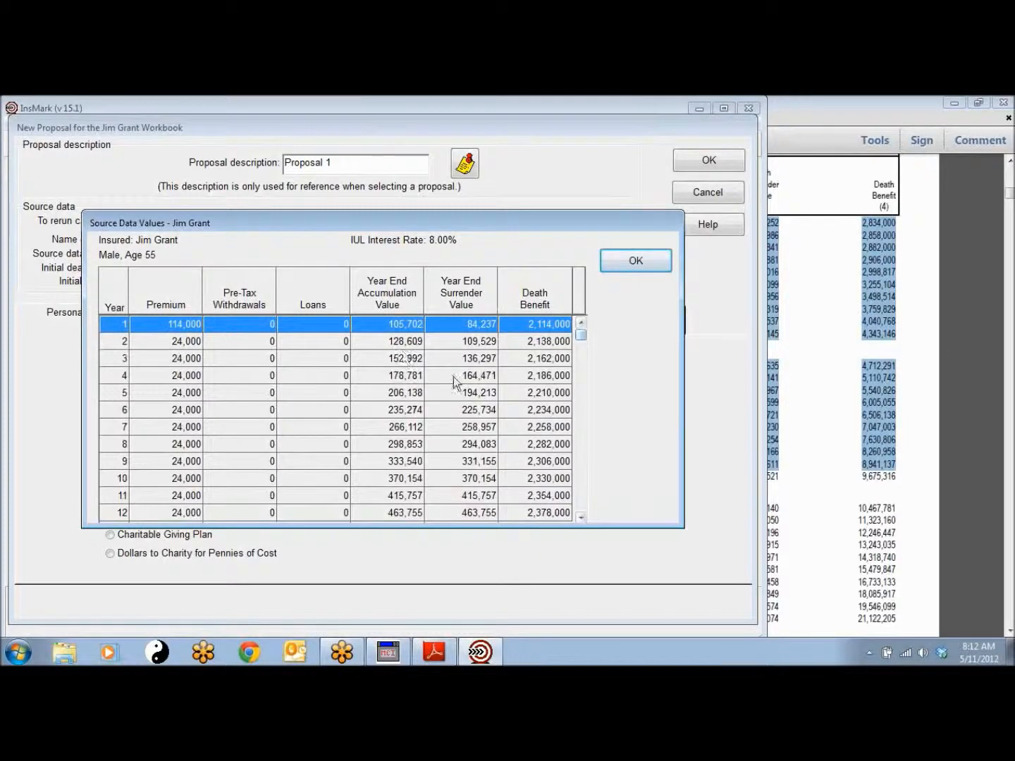
{"action": "left_click", "coordinate": [642, 262]}
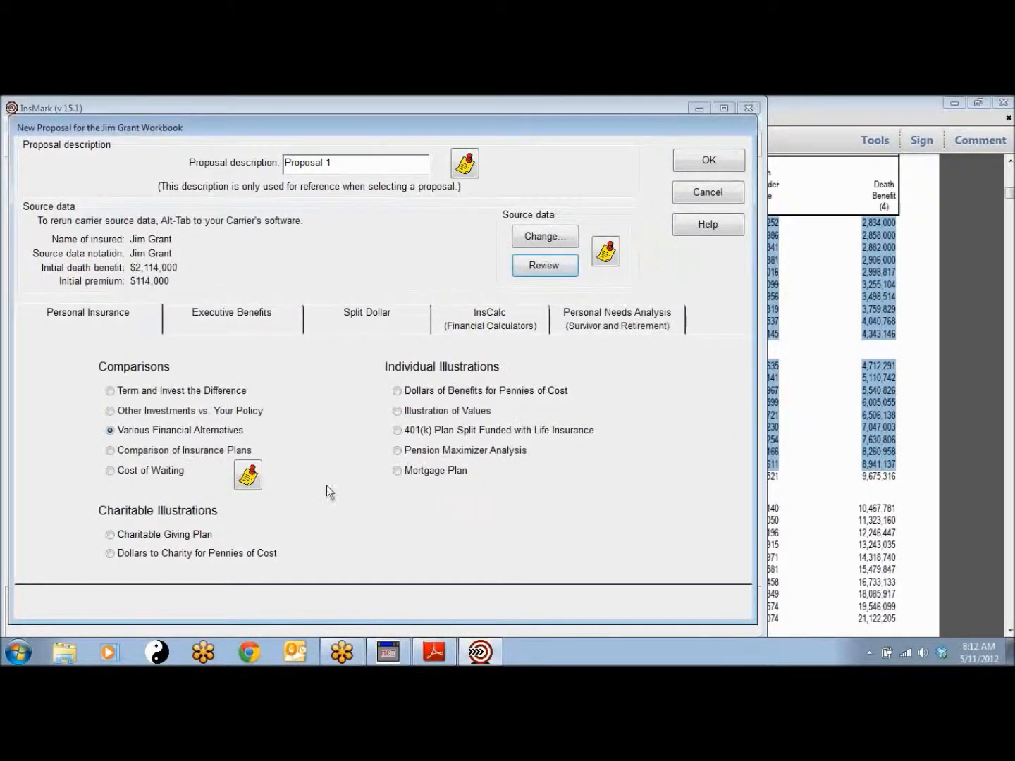
{"action": "left_click", "coordinate": [114, 413]}
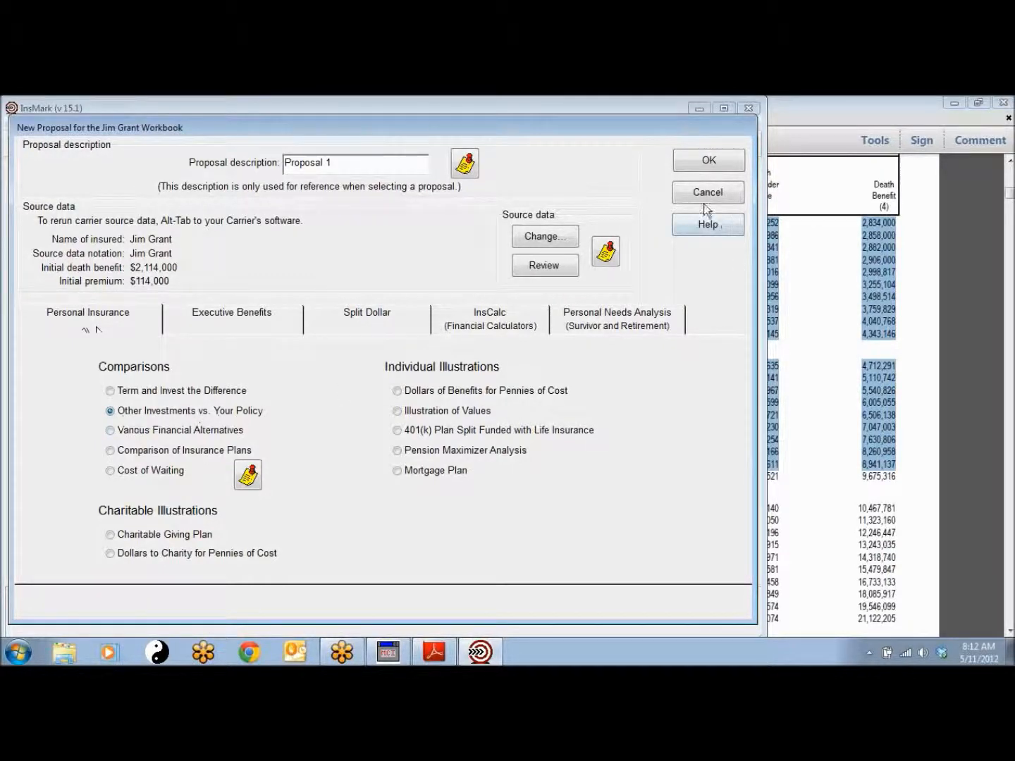
- Confirm the New Proposal to open the Other Investments vs. Your Policy workbook
{"action": "left_click", "coordinate": [695, 162]}
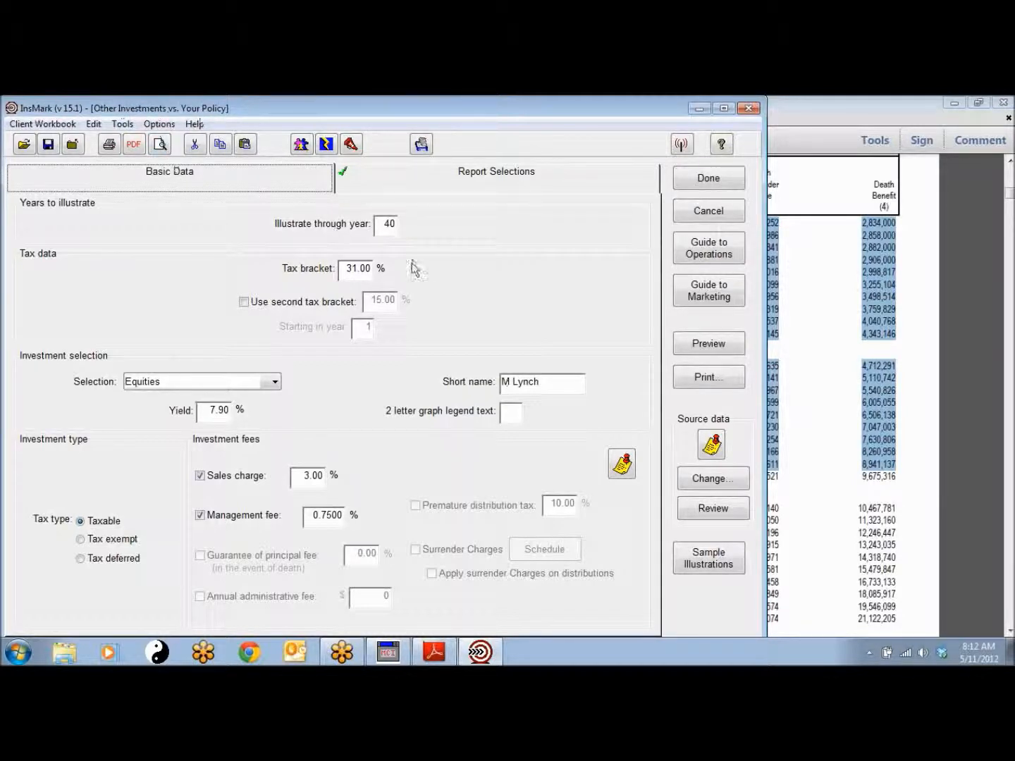
- Illustrate through year 46 with a 35% tax bracket
{"action": "left_click", "coordinate": [388, 224]}
{"action": "type", "text": "46"}
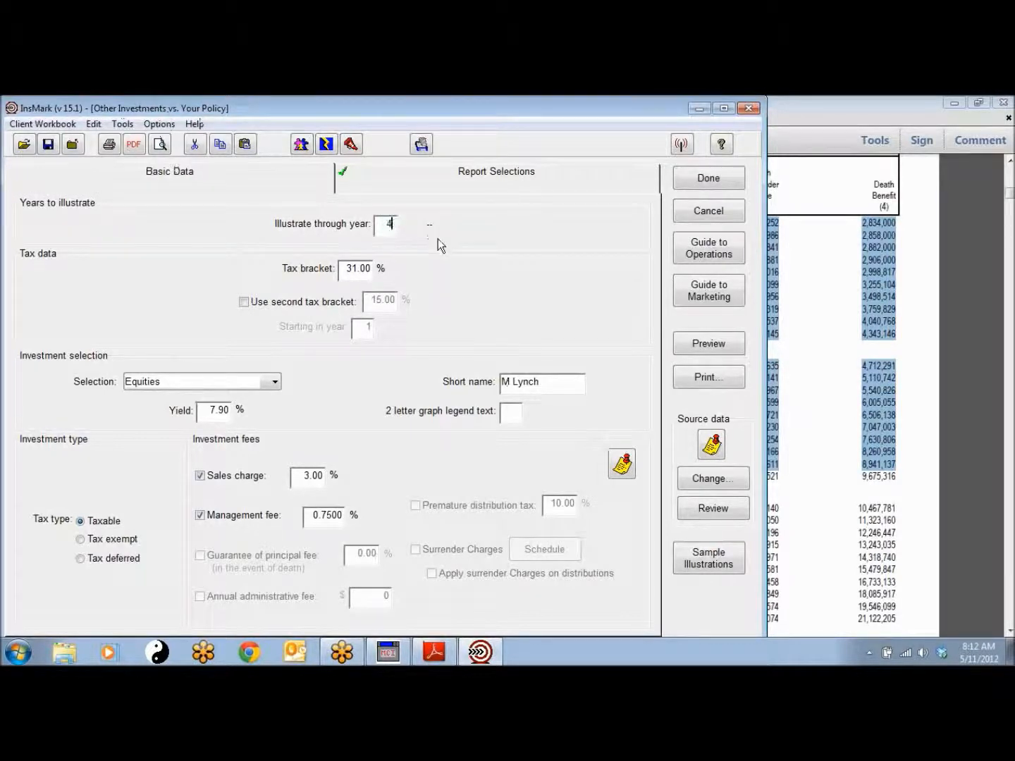
{"action": "key", "text": "Tab"}
{"action": "type", "text": "35"}
- Compare against An Annuity at 8.00% yield with no sales charge or guarantee of principal fee
{"action": "left_click", "coordinate": [274, 384]}
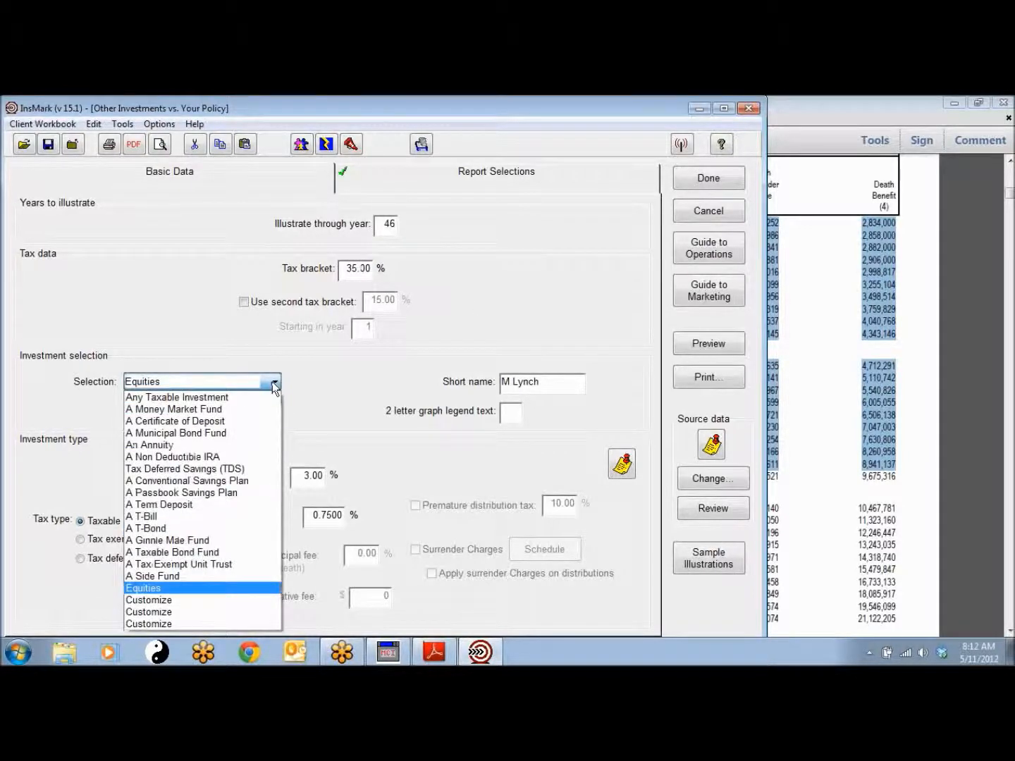
{"action": "left_click", "coordinate": [166, 449]}
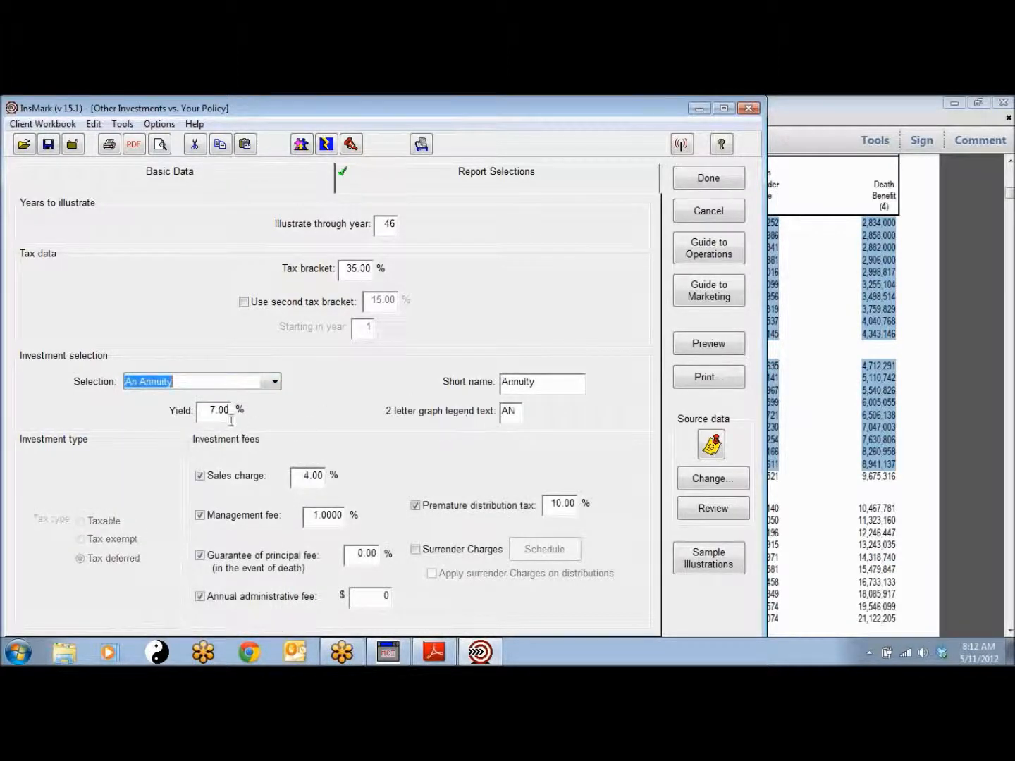
{"action": "double_click", "coordinate": [211, 409]}
{"action": "type", "text": "8."}
{"action": "key", "text": "Tab"}
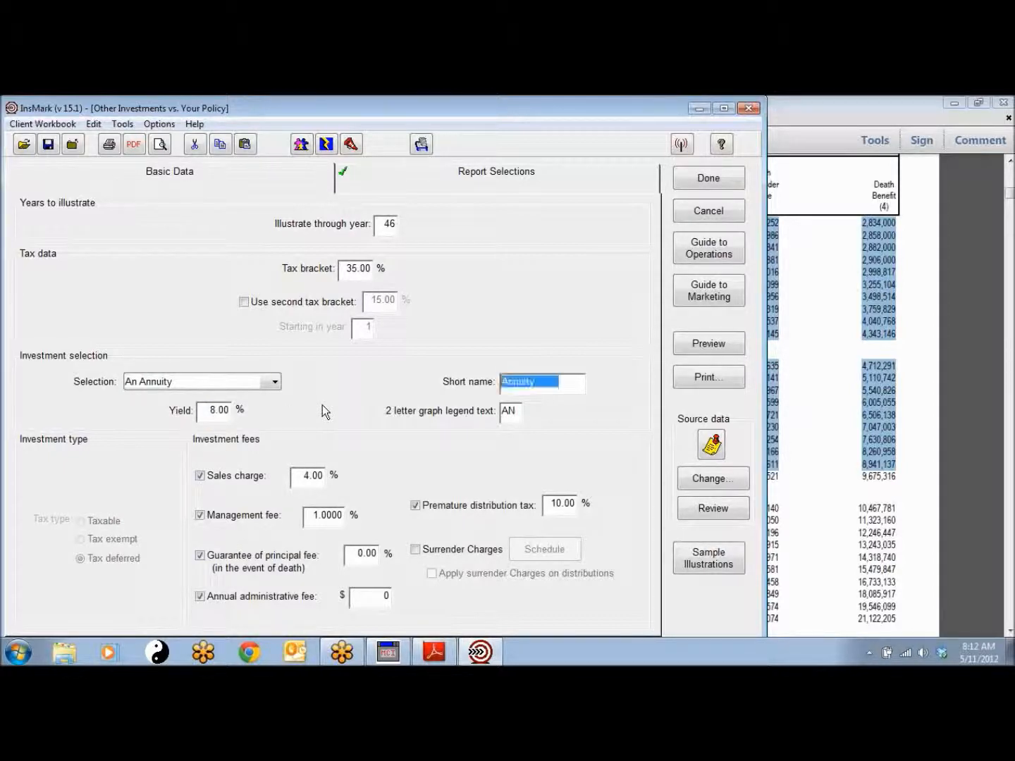
{"action": "left_click", "coordinate": [201, 477]}
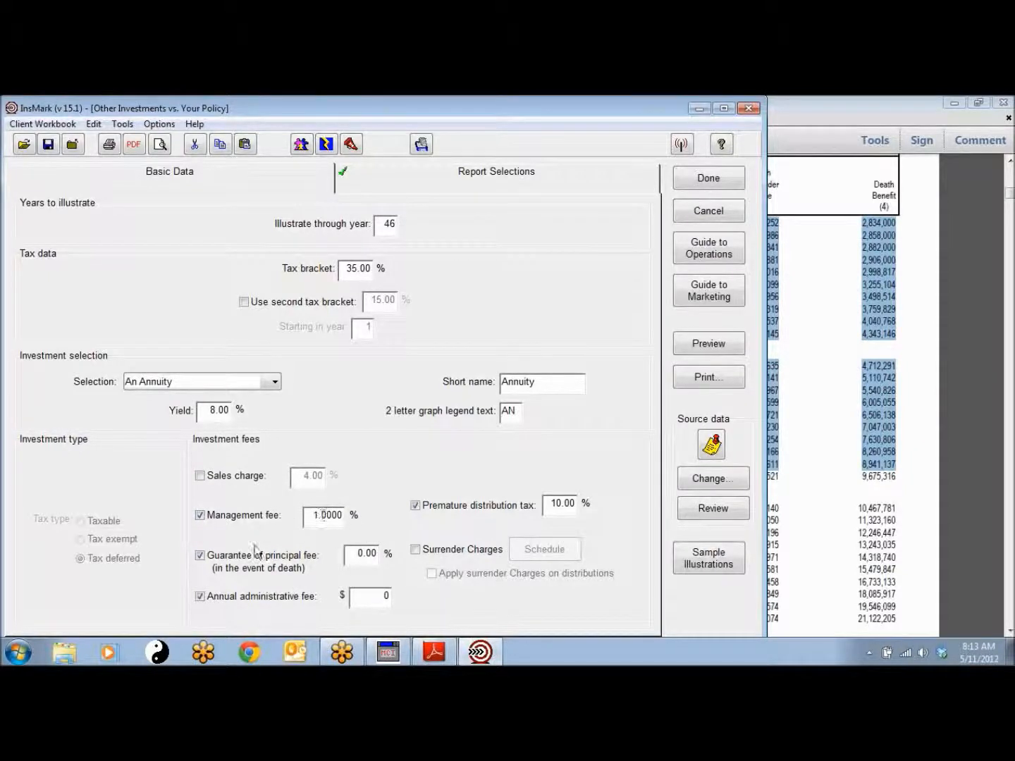
{"action": "left_click", "coordinate": [200, 555]}
- Quick-preview only the Illustration report
{"action": "left_click", "coordinate": [512, 188]}
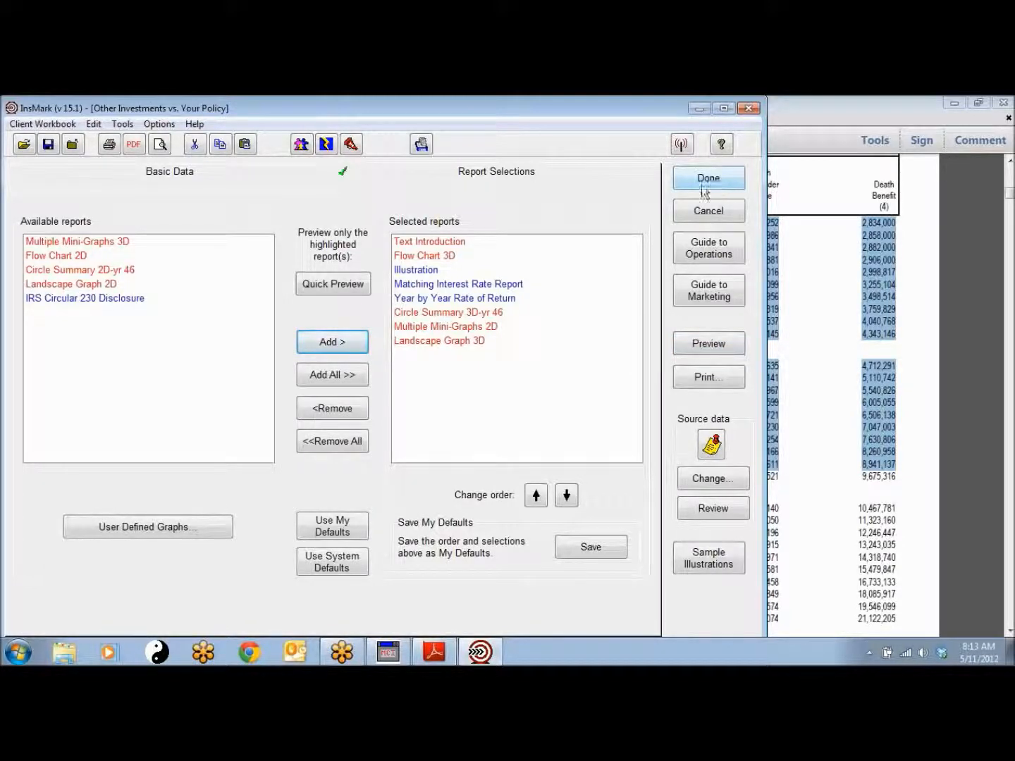
{"action": "left_click", "coordinate": [409, 275]}
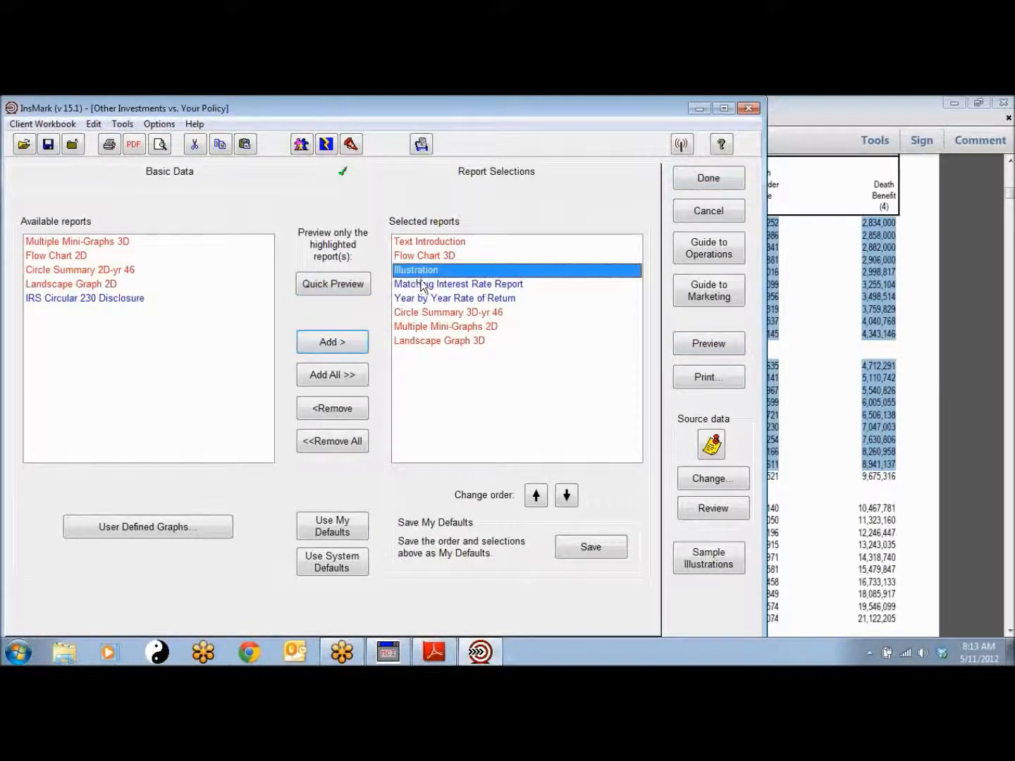
{"action": "left_click", "coordinate": [351, 283]}
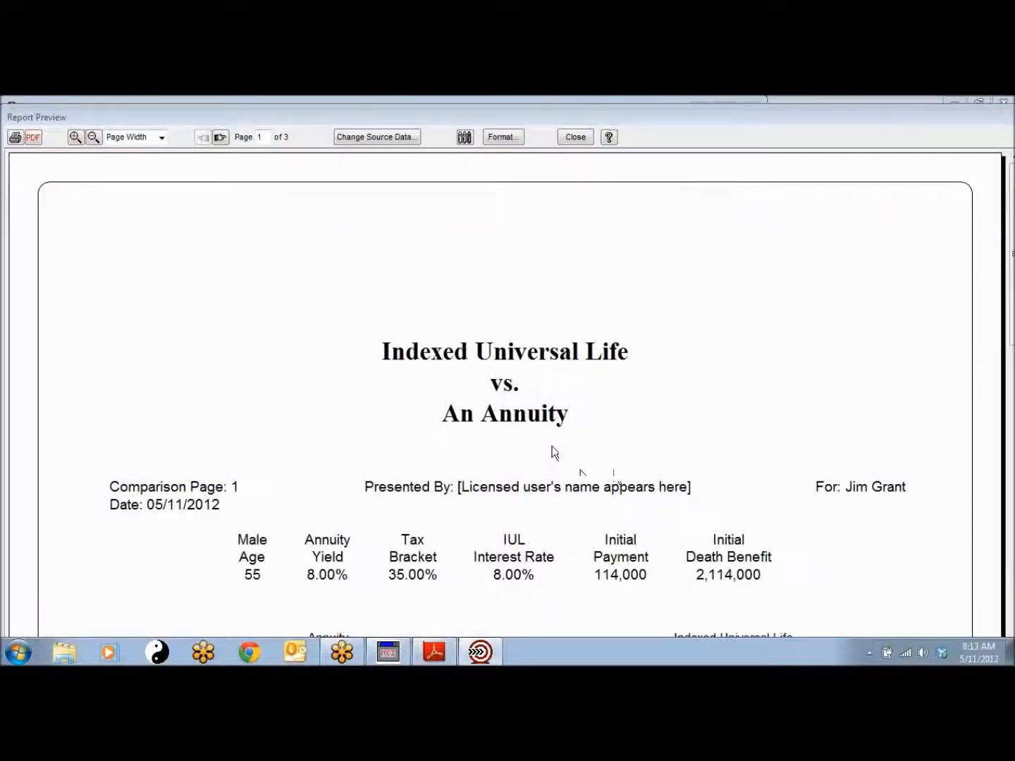